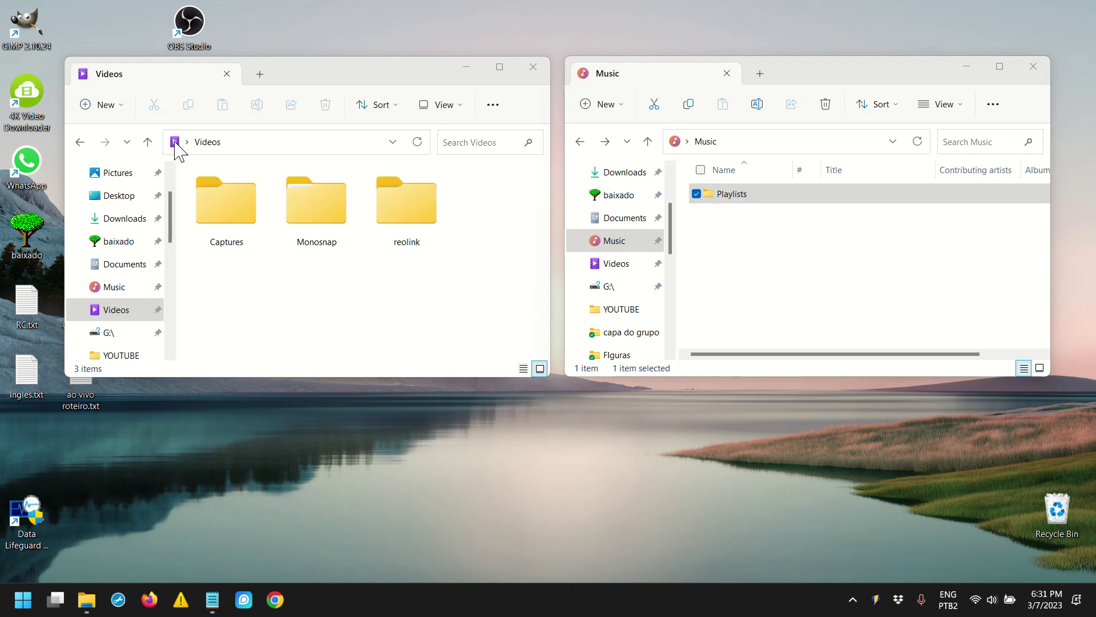
Create desktop shortcuts to the Videos folder and to the Playlists folder inside Music.
drag(177, 149, 202, 460)
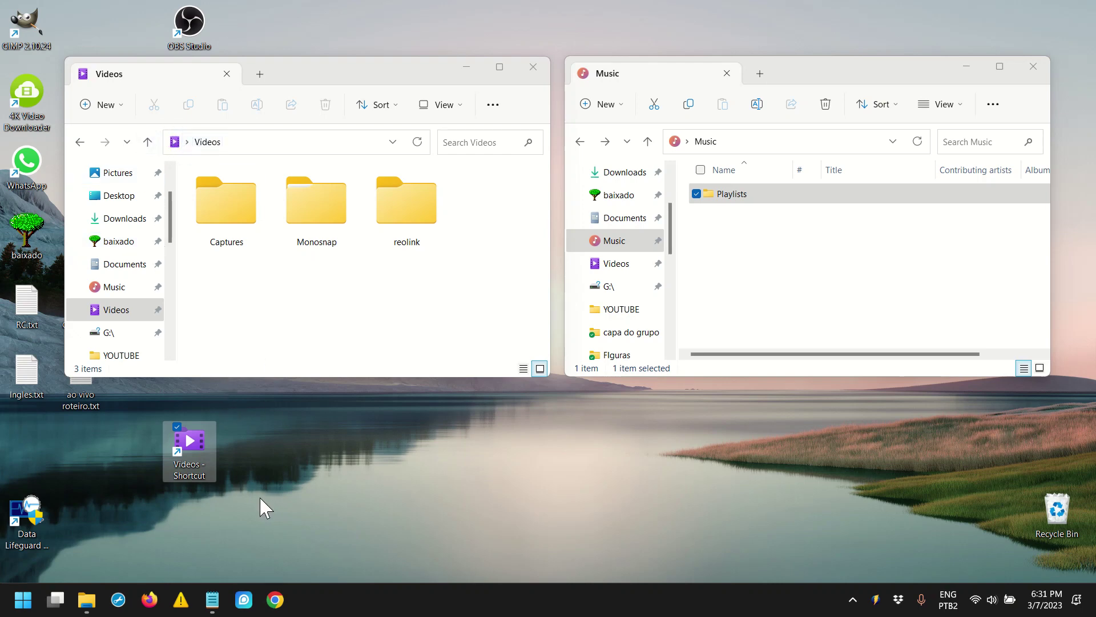
click(752, 244)
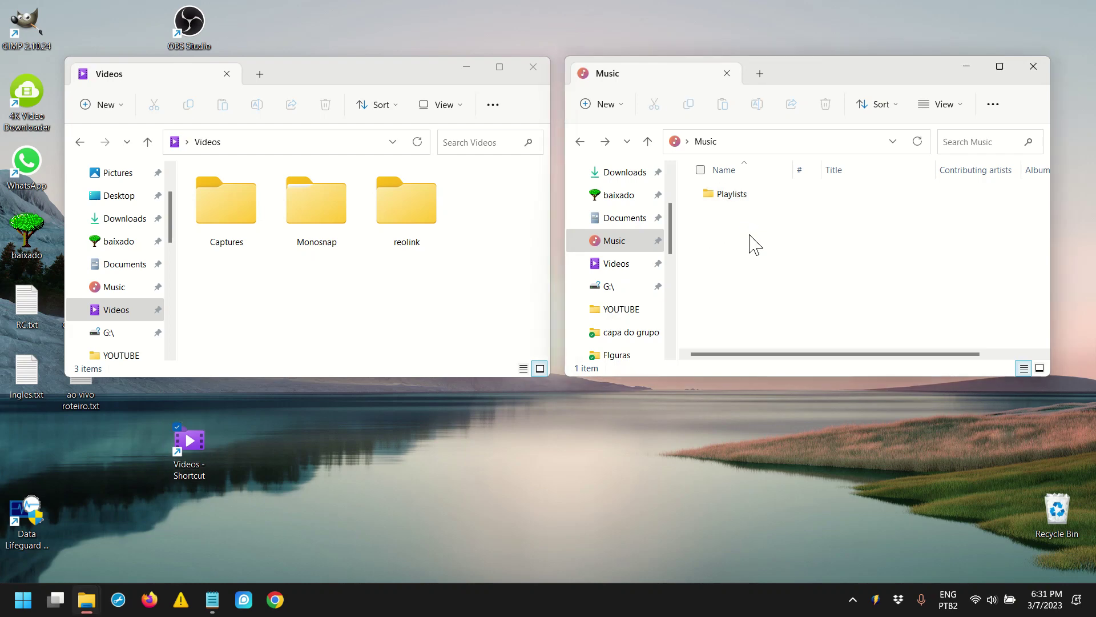
double_click(735, 200)
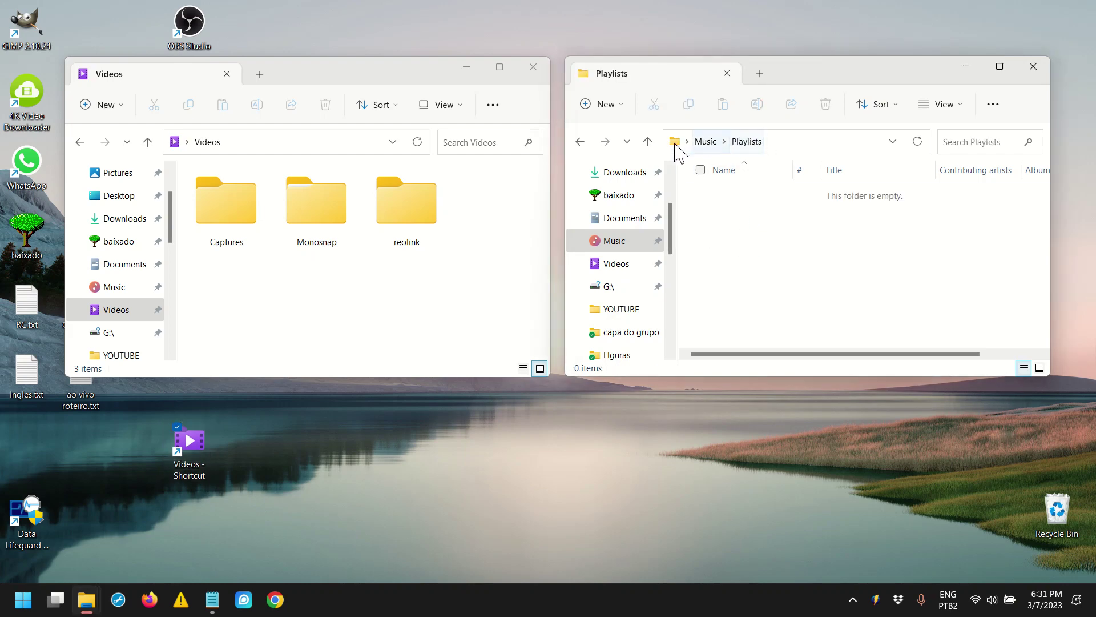
drag(675, 142, 607, 502)
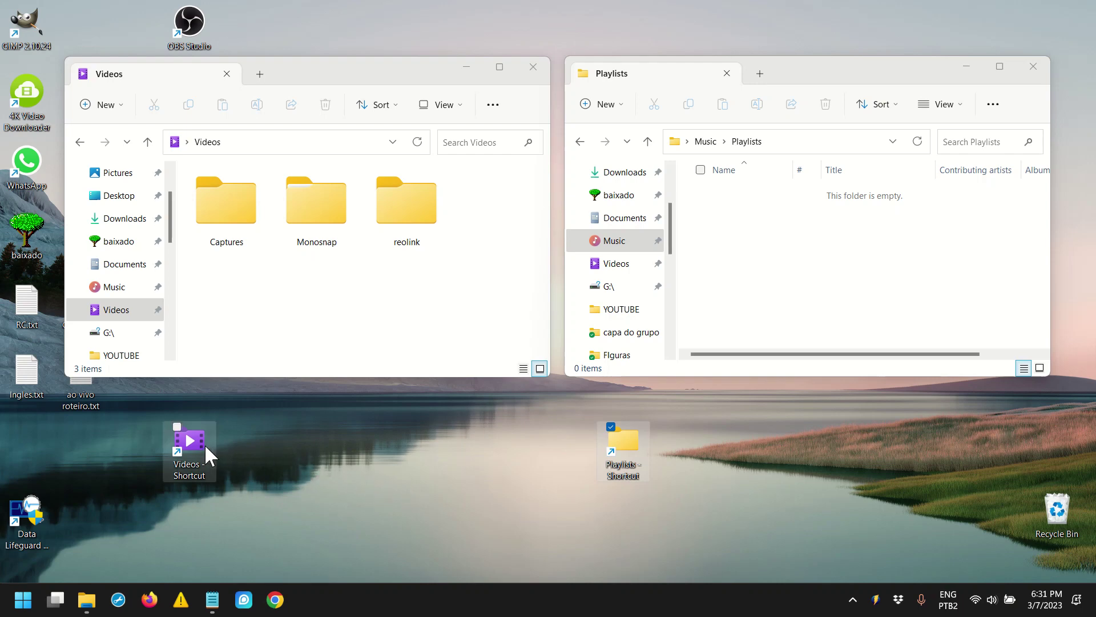
Reposition the Videos shortcut on the desktop and add "explorer" followed by a space before its target path.
drag(191, 445, 227, 471)
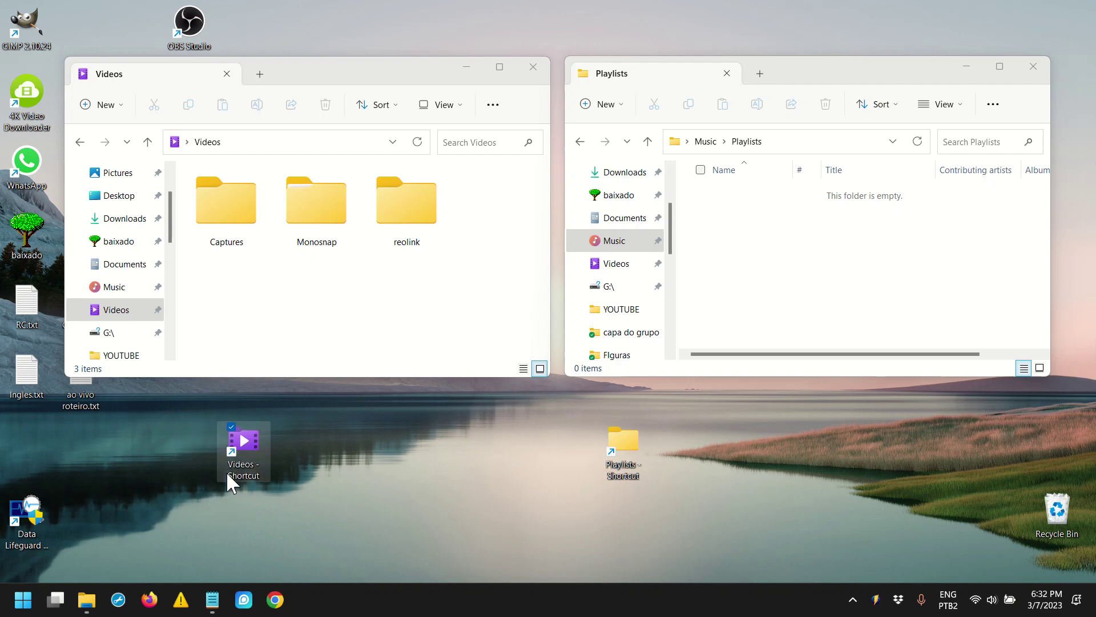
right_click(255, 441)
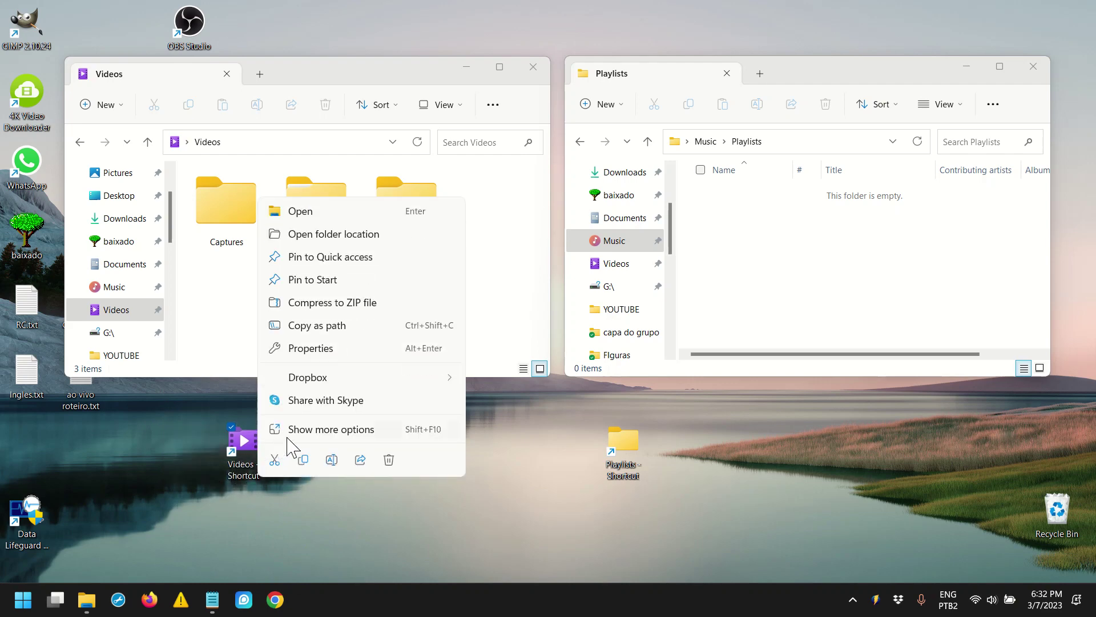
click(343, 348)
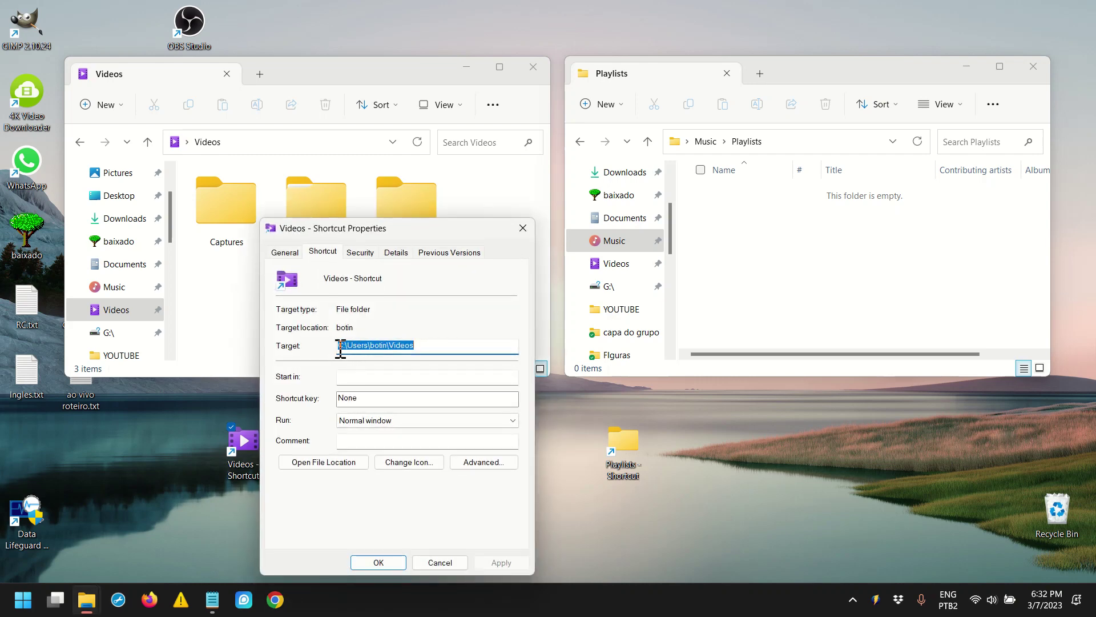
click(340, 349)
text(explorer)
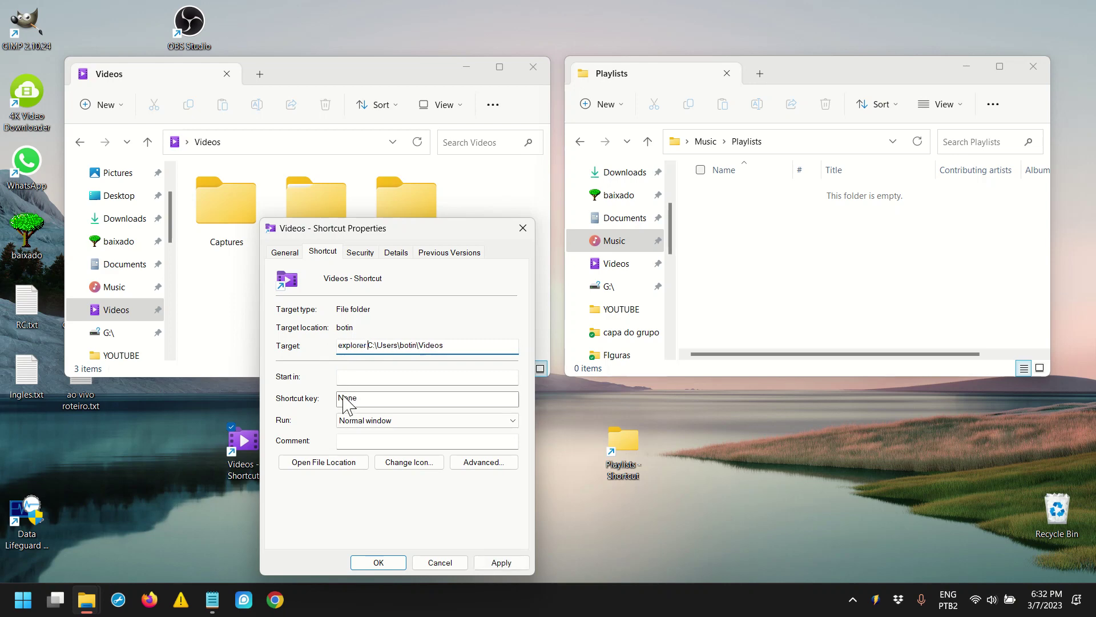
click(378, 562)
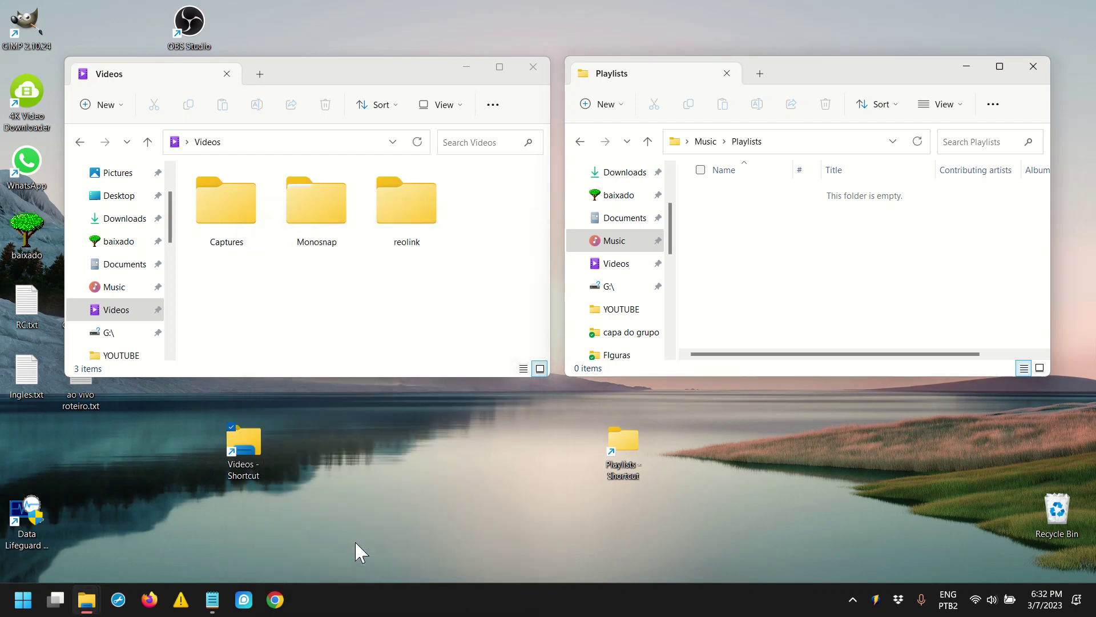
Check the target path in the Videos shortcut's properties and close them without changes.
click(246, 451)
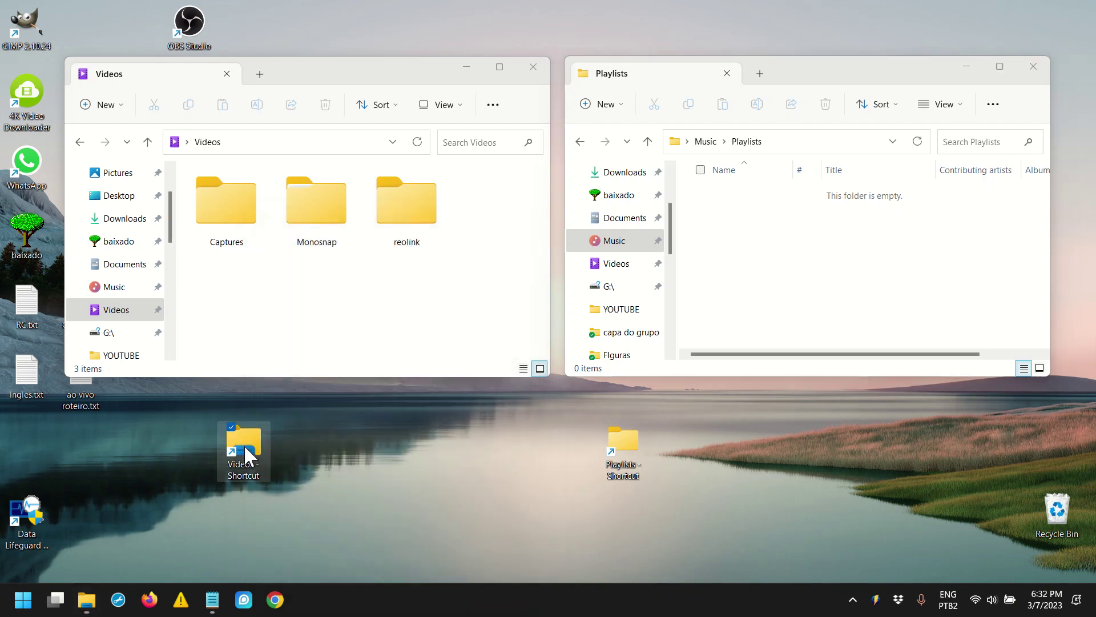
right_click(244, 446)
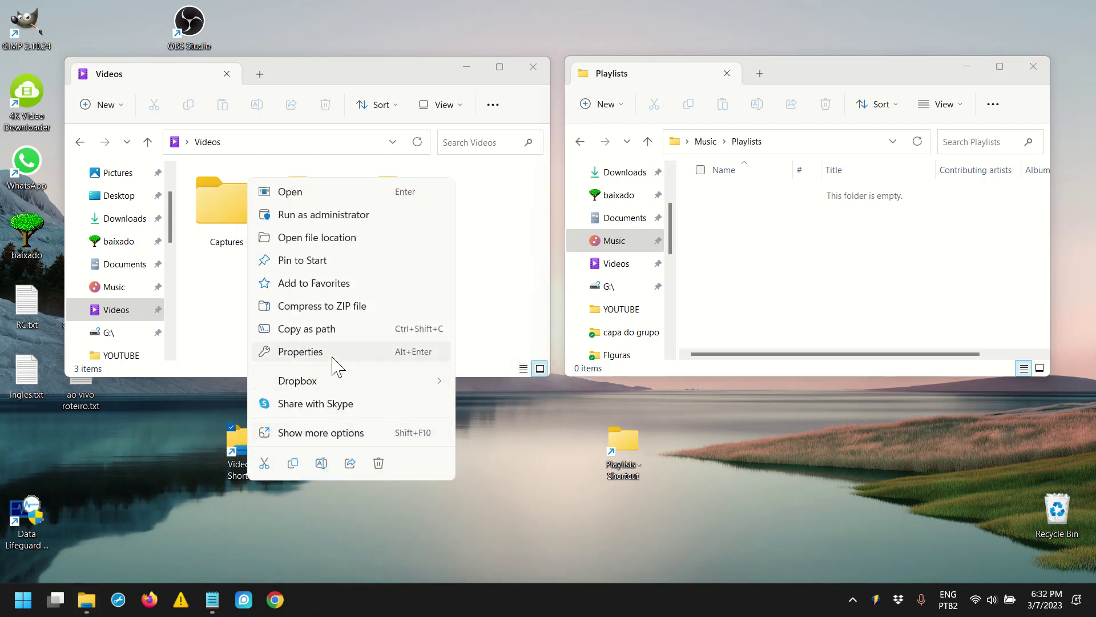
click(332, 357)
click(337, 345)
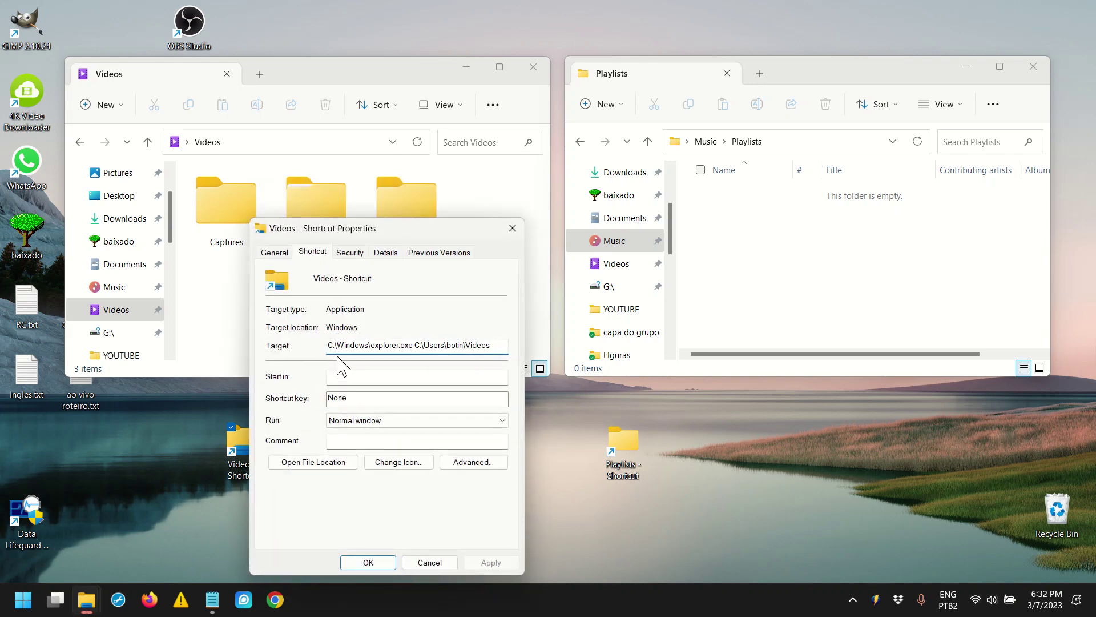
click(429, 562)
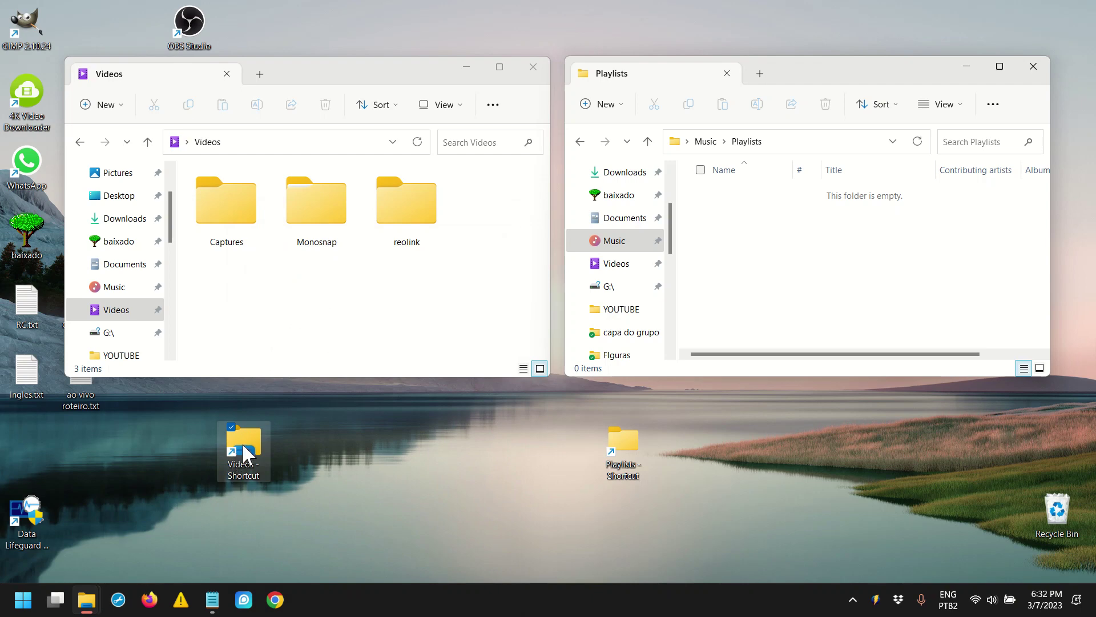
Pin the Videos desktop shortcut to the taskbar and close the open Videos folder window.
drag(245, 452, 311, 605)
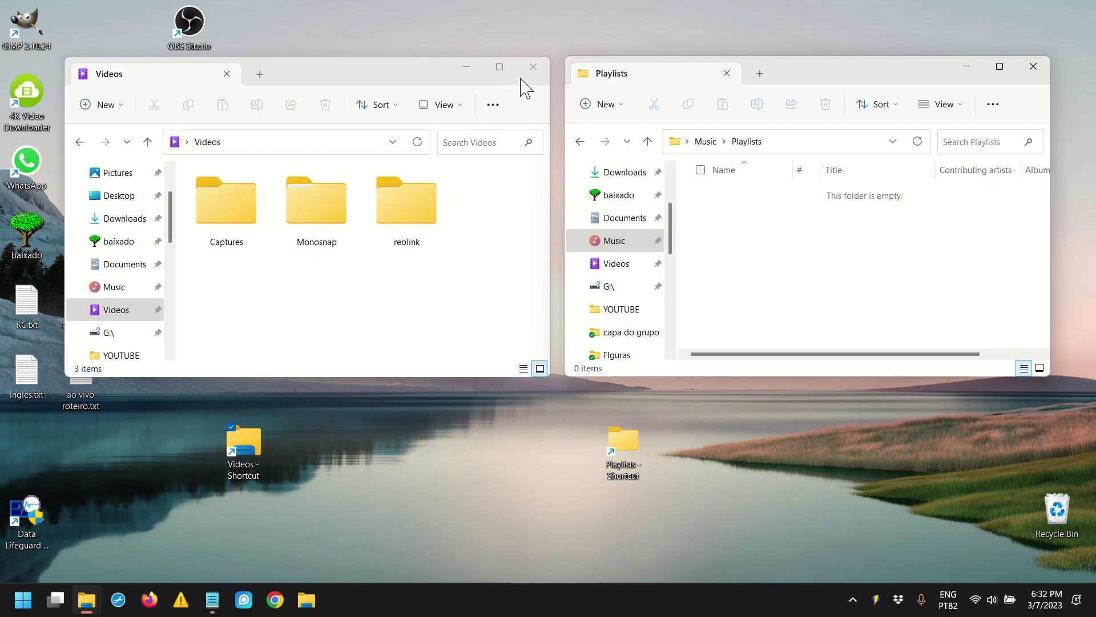
click(503, 113)
click(534, 67)
Open the Videos folder from its taskbar pin and place its window beside the Playlists window.
click(304, 594)
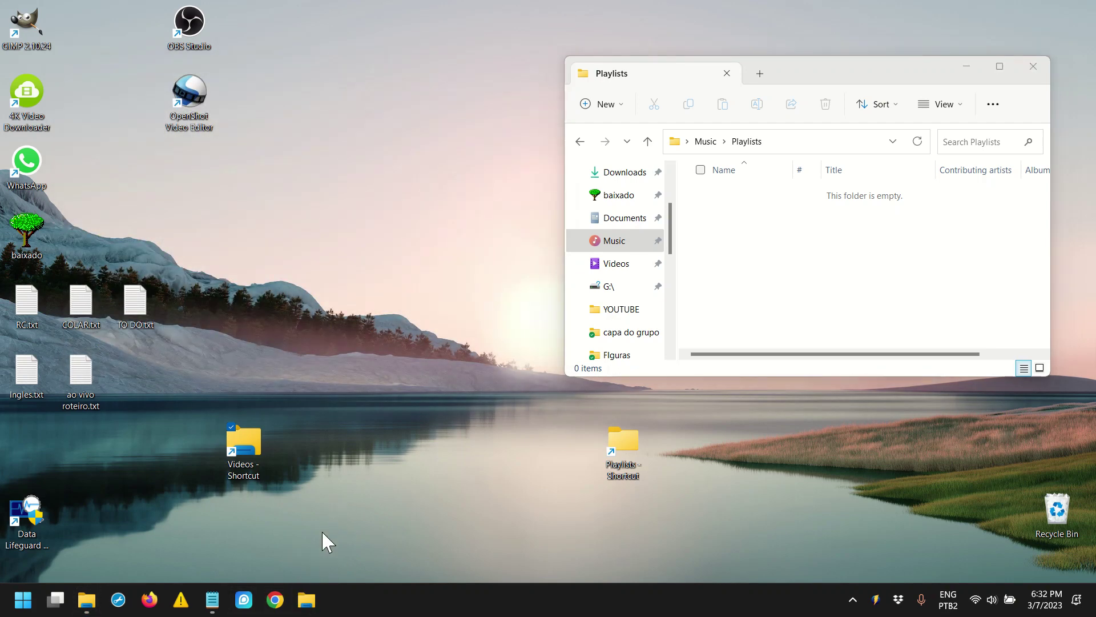
click(306, 598)
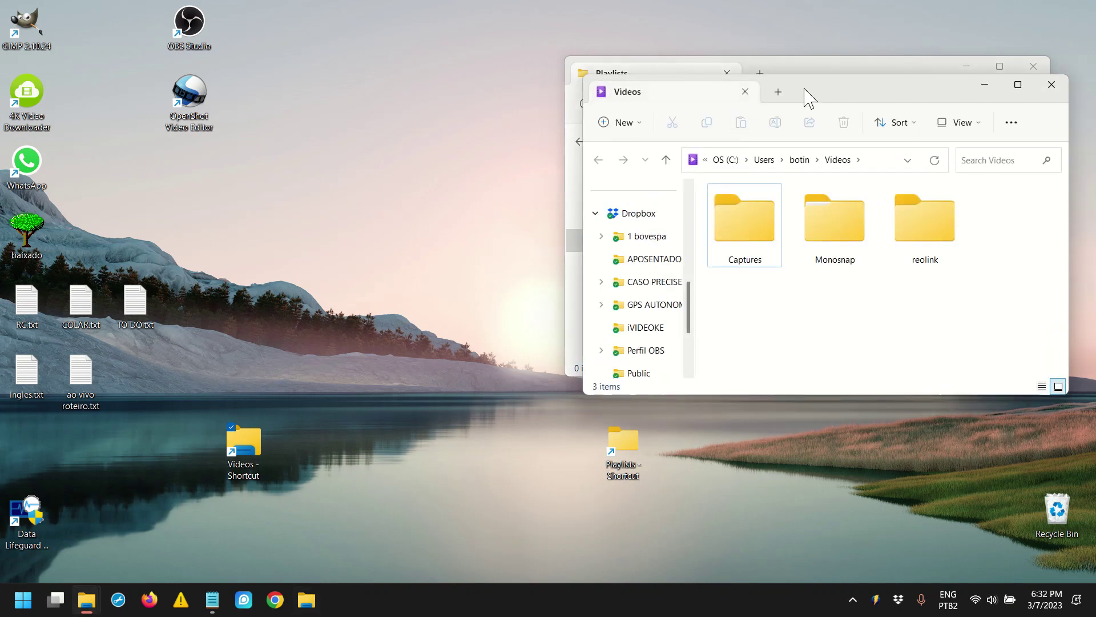
drag(810, 98, 280, 74)
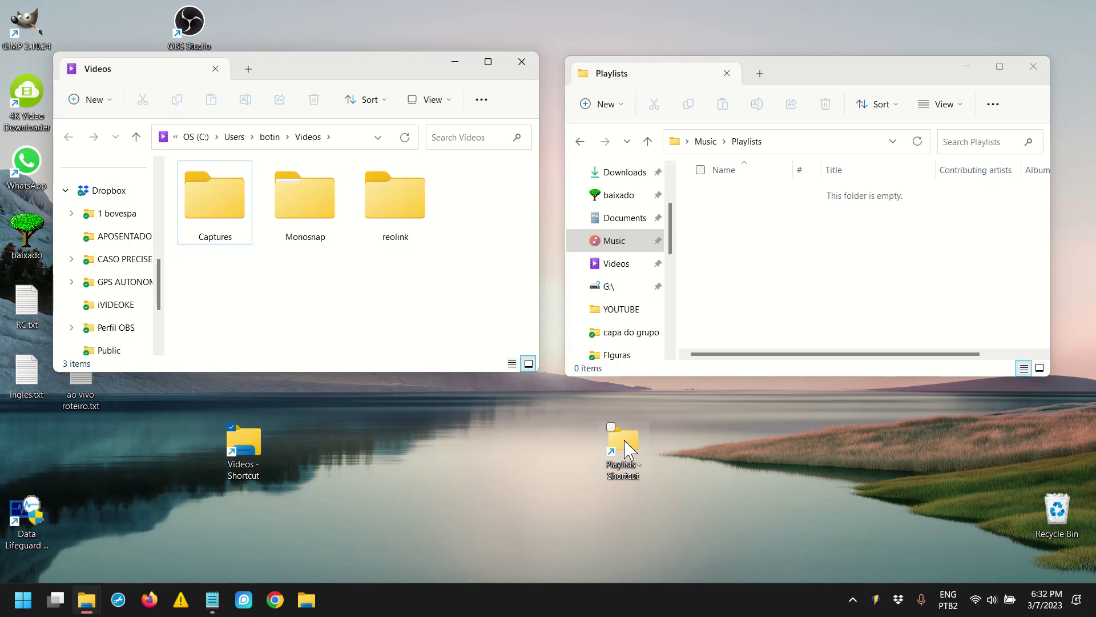
View the icons offered for the Videos shortcut and close its properties without changing the icon.
click(249, 450)
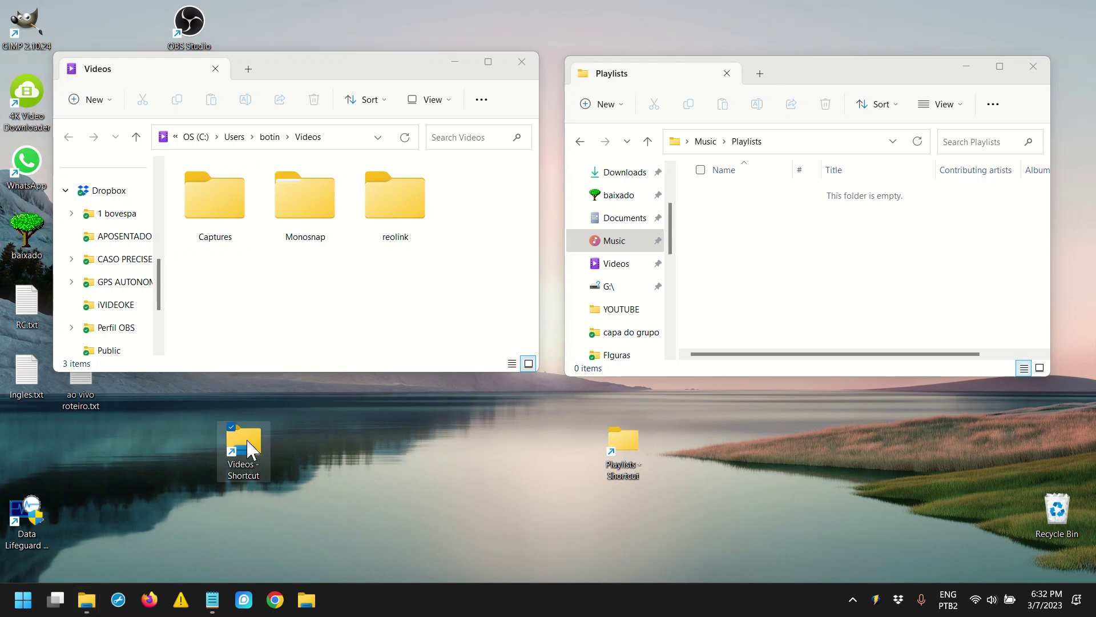
right_click(249, 450)
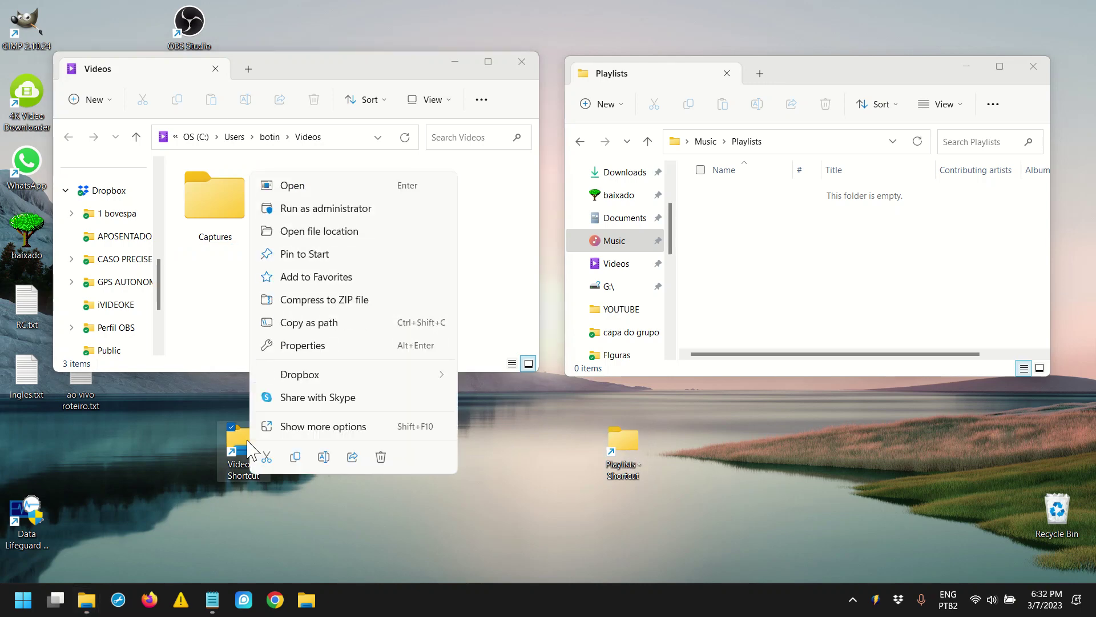
click(304, 347)
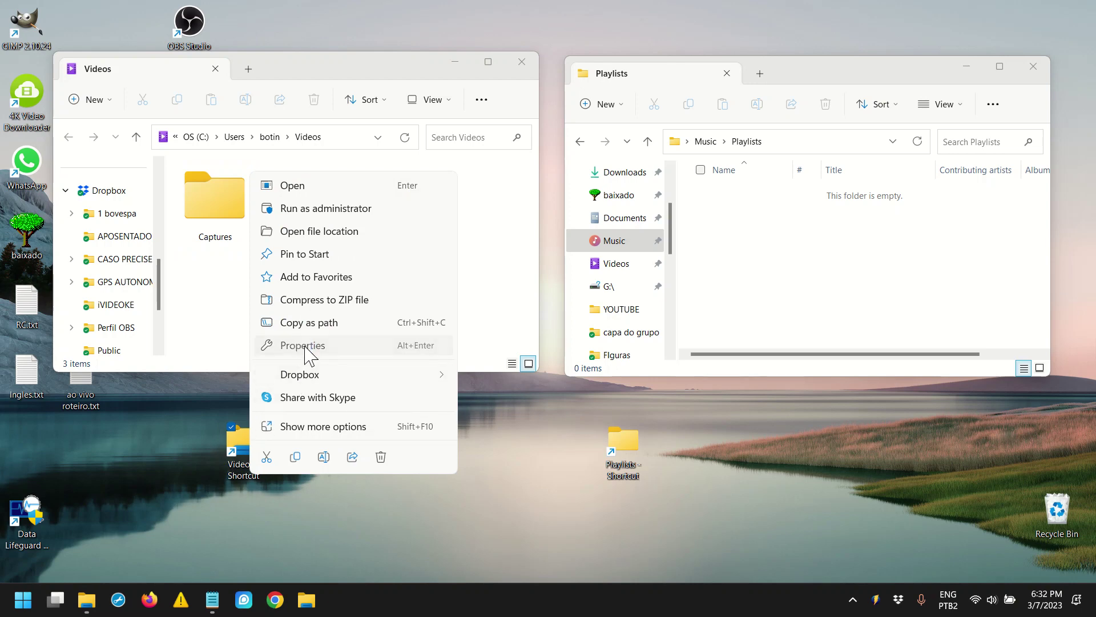
click(393, 464)
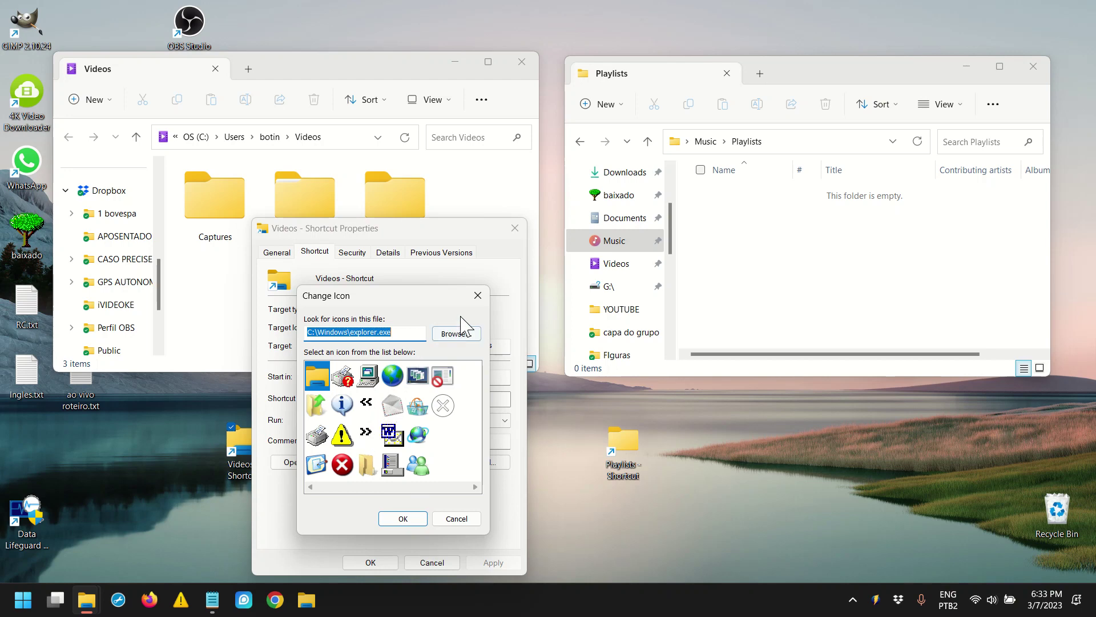
click(478, 295)
click(514, 229)
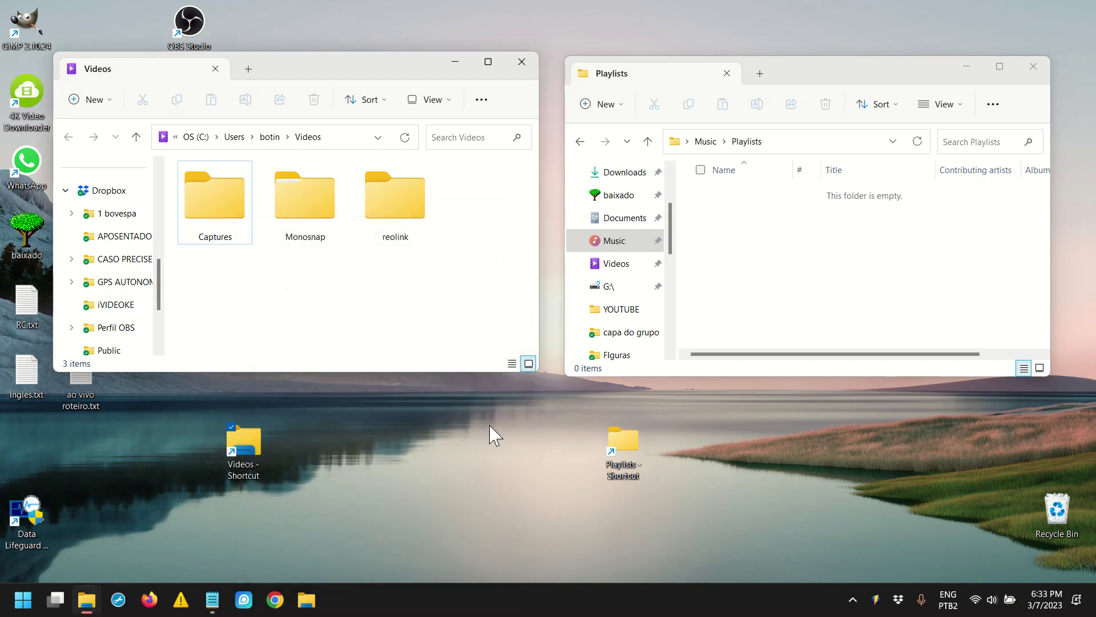
Change the Playlists shortcut's icon to the blue information symbol from imageres.dll.
right_click(624, 451)
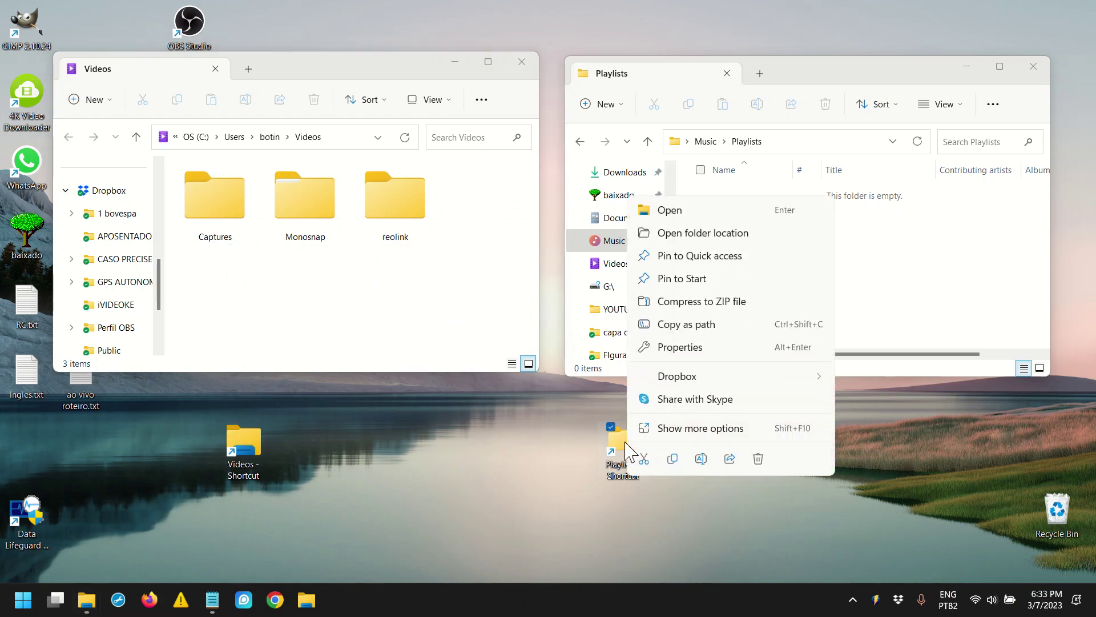
click(682, 347)
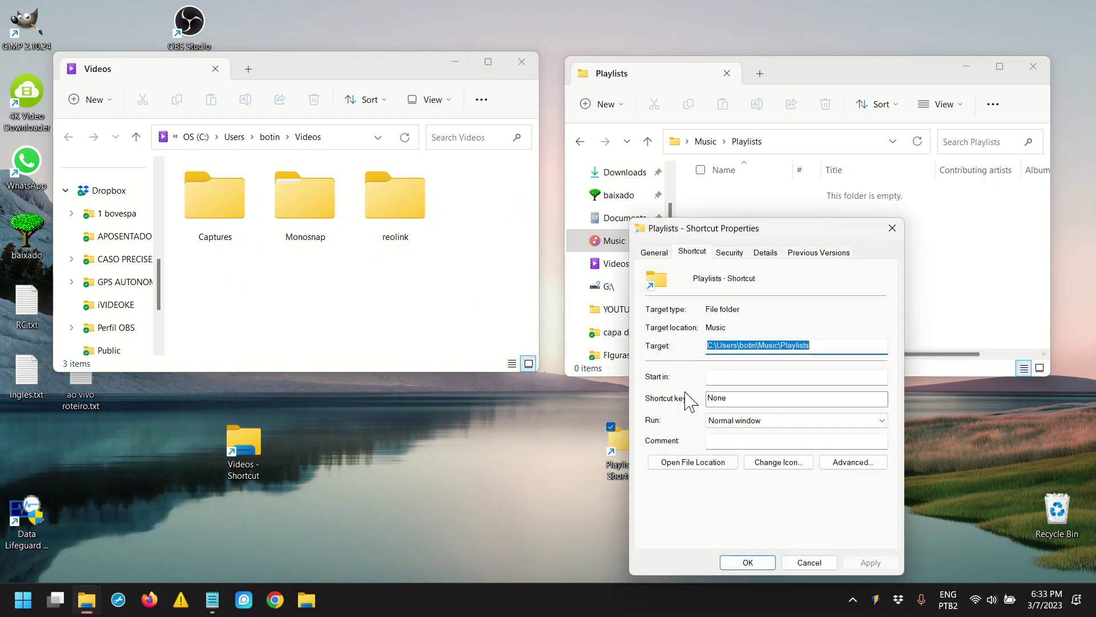
click(778, 462)
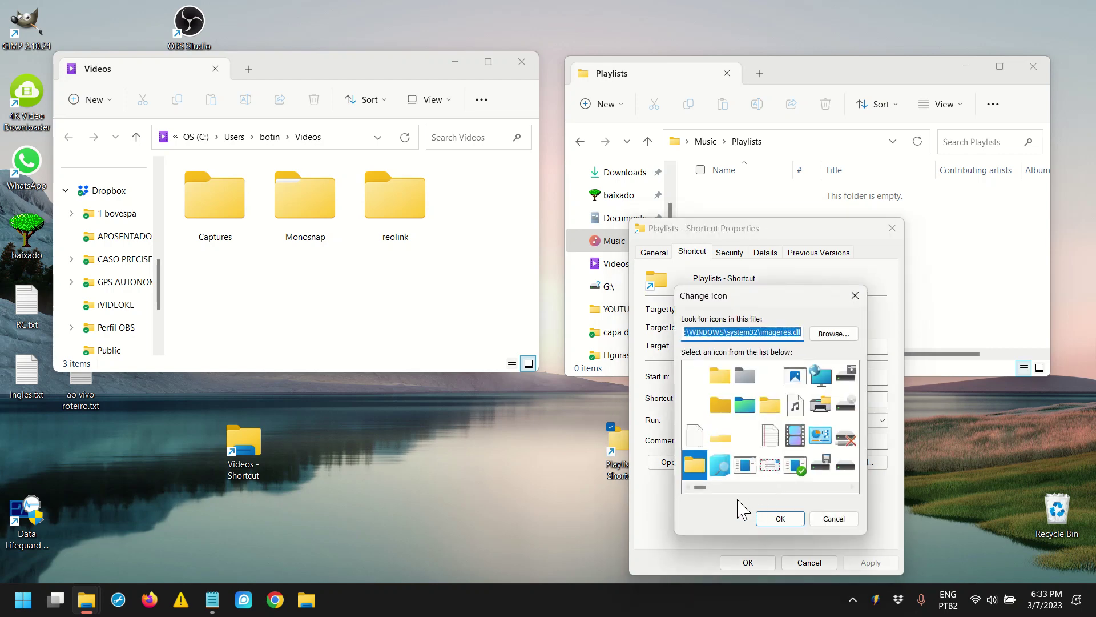
drag(700, 487, 730, 492)
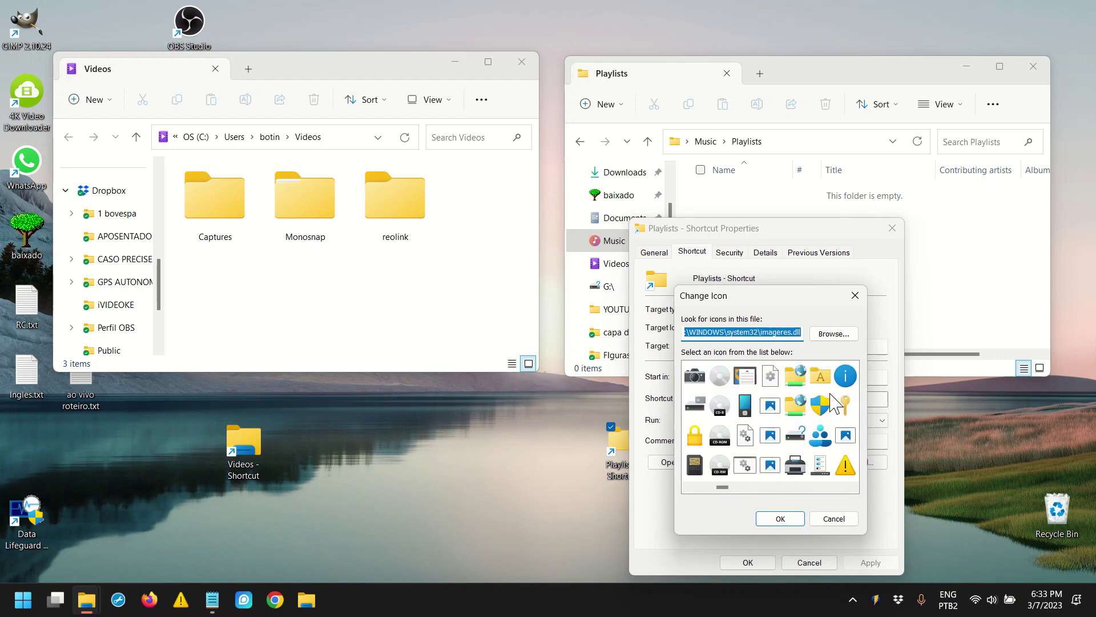
click(845, 377)
click(787, 520)
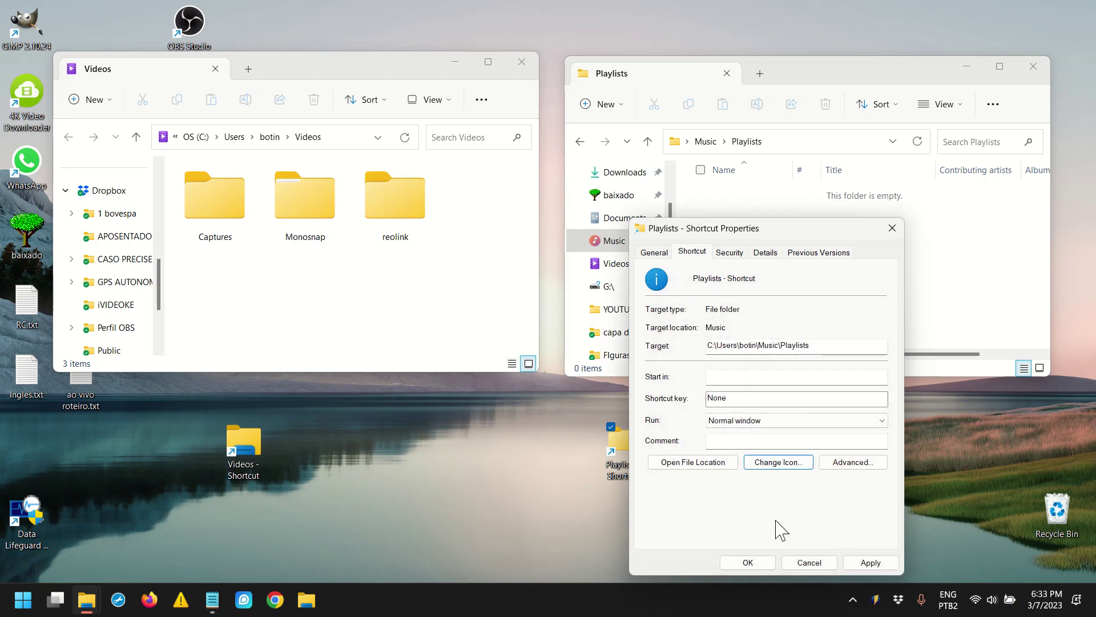
Add "explorer" and a space before the Playlists shortcut's target path and save its properties.
click(708, 346)
text(explorer)
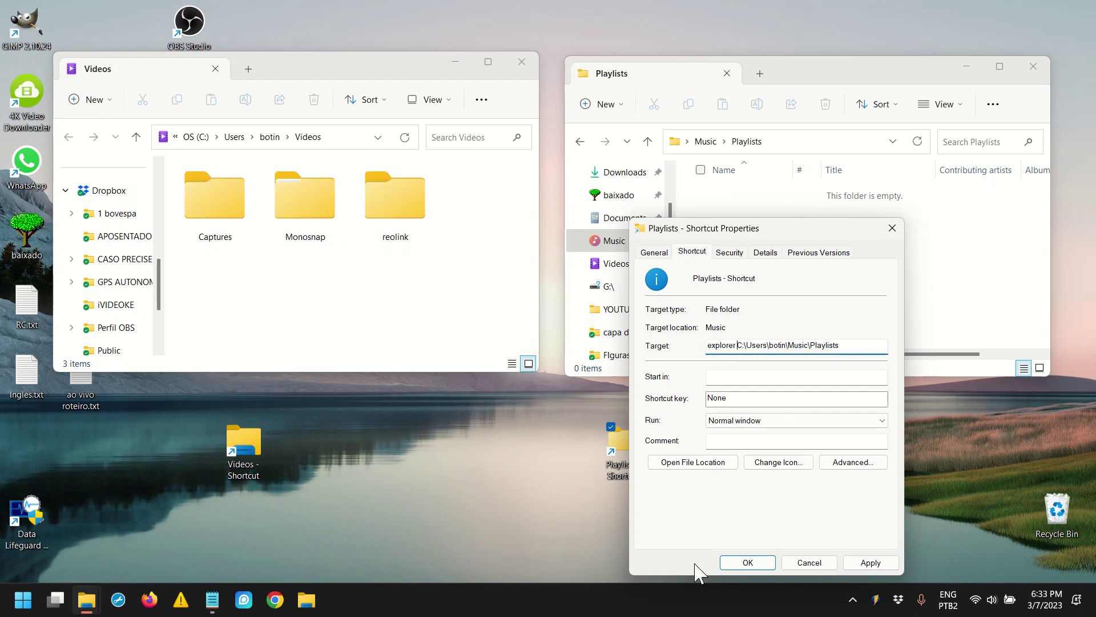
click(745, 562)
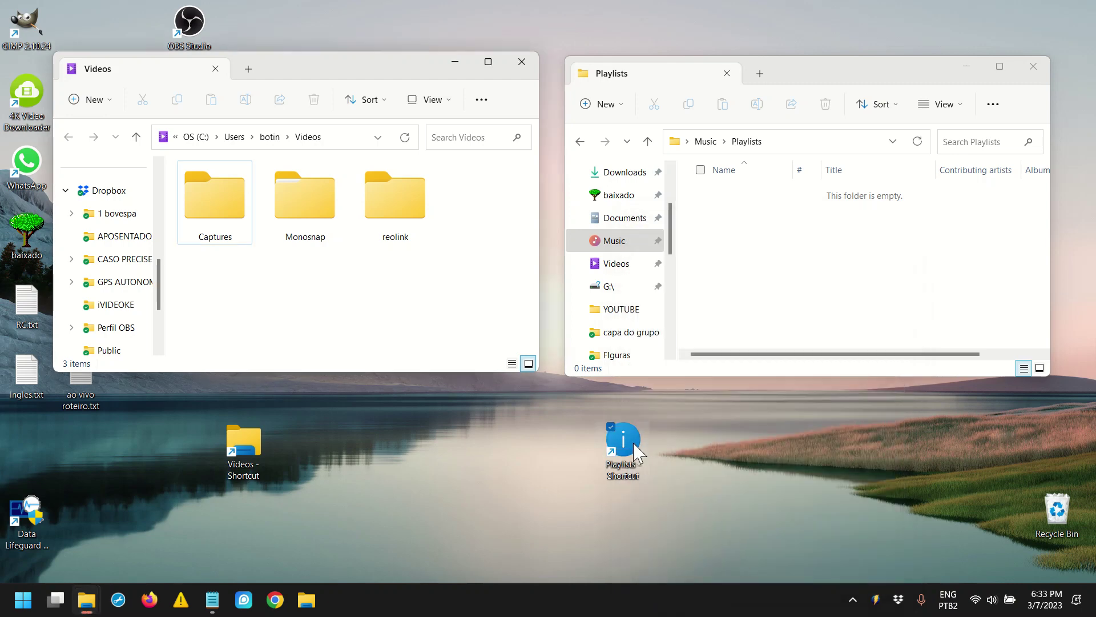
Pin the Playlists shortcut to the taskbar, test it by opening the folder, and close that window.
drag(634, 454, 391, 588)
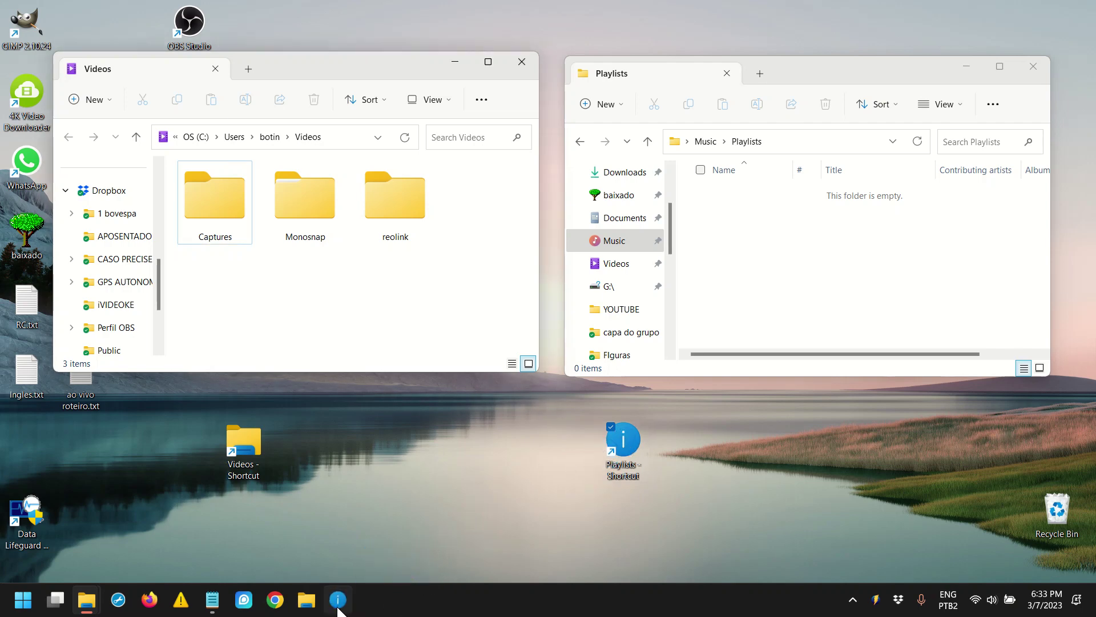
click(338, 607)
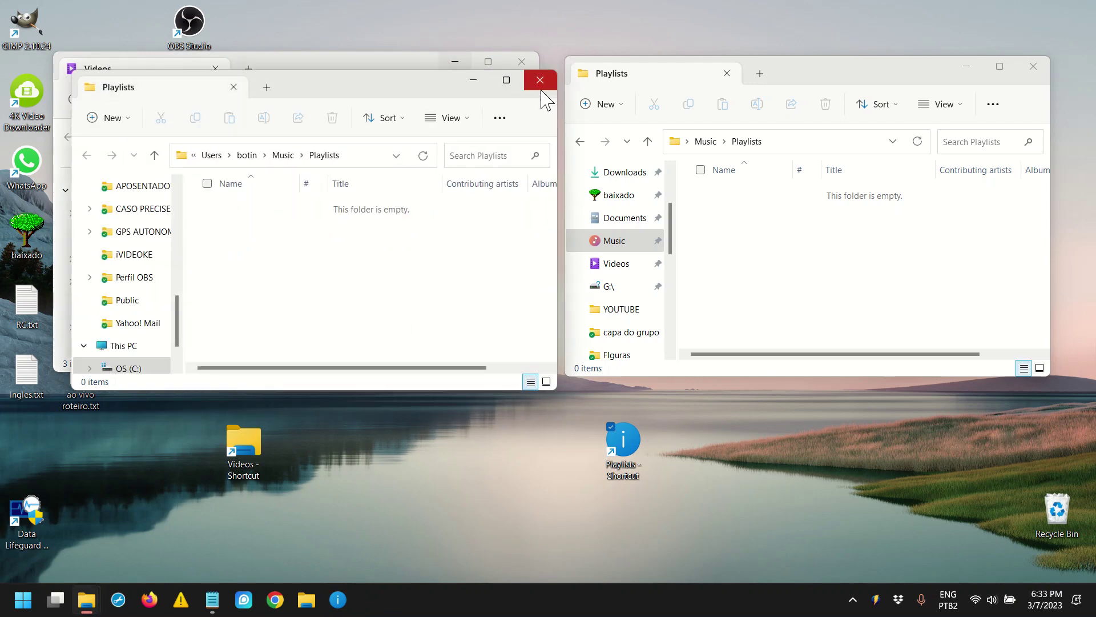
click(540, 83)
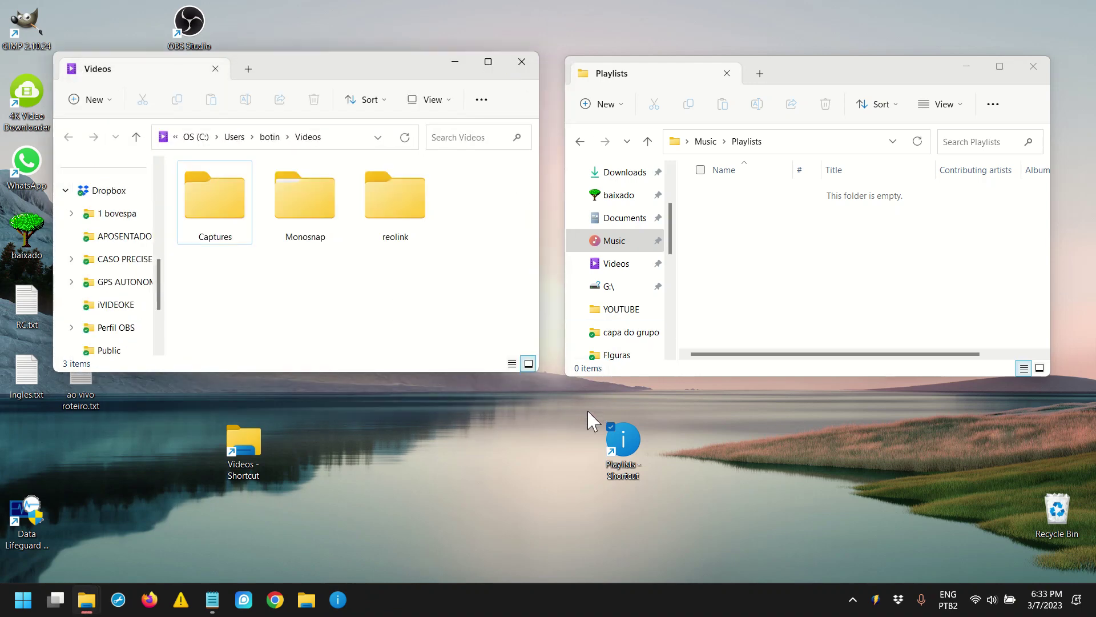
Open the Change Icon dialogs of the Videos and Playlists shortcuts side by side to compare their icon source files.
right_click(253, 447)
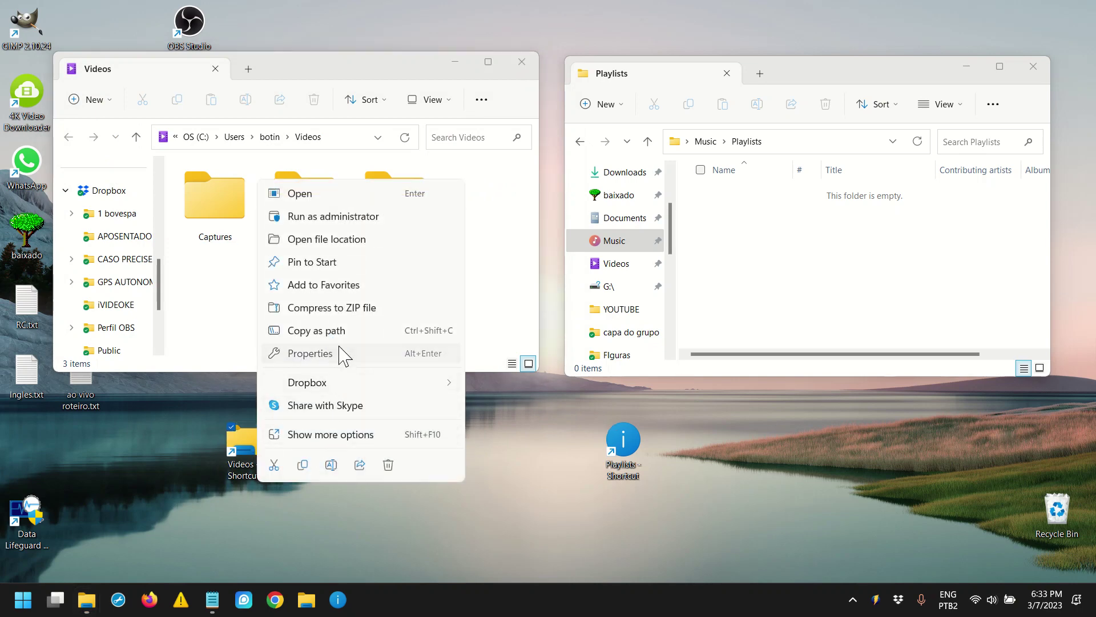
click(340, 353)
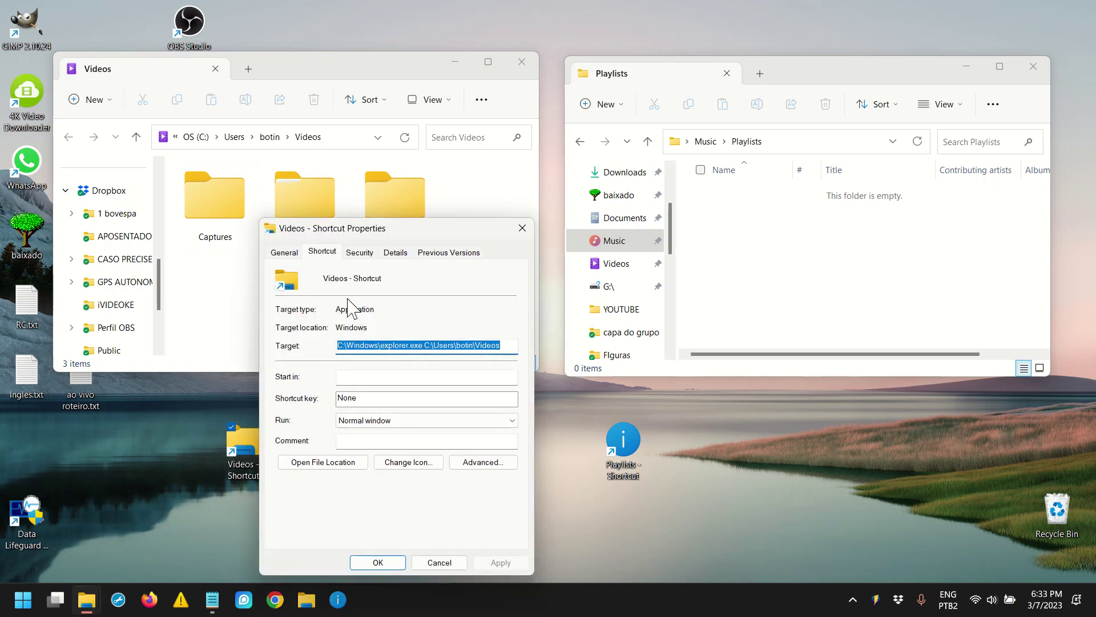
click(407, 462)
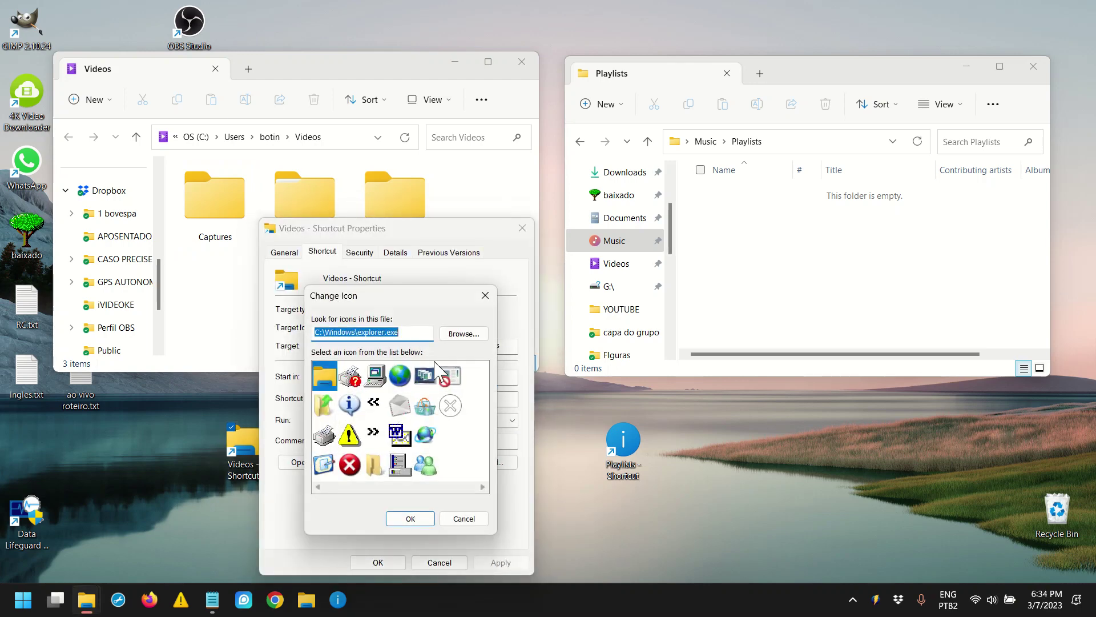
right_click(621, 450)
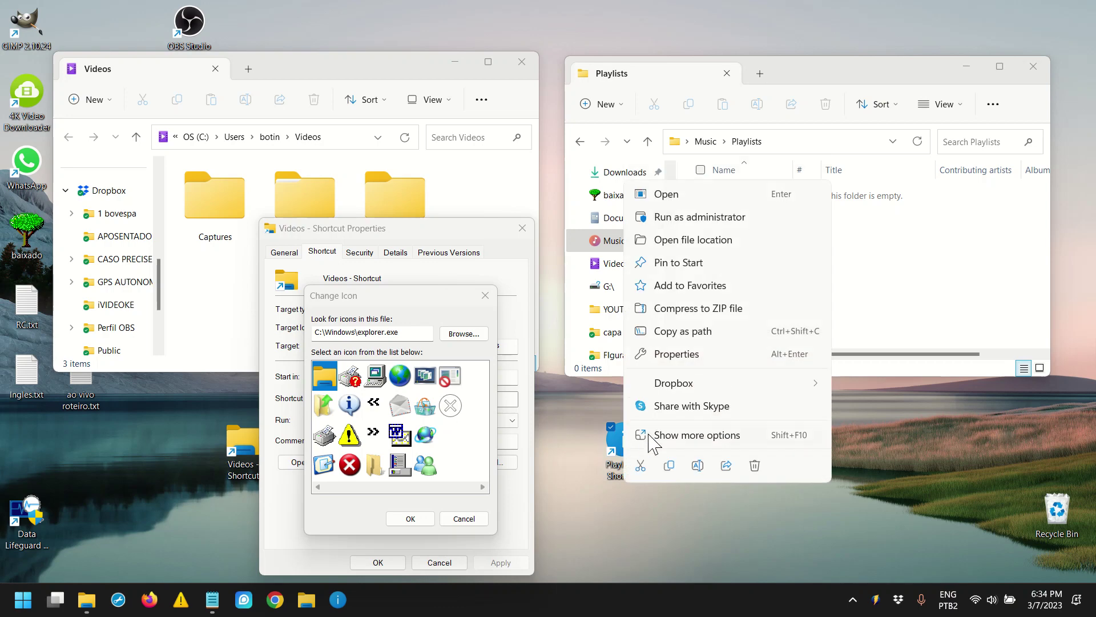
click(704, 366)
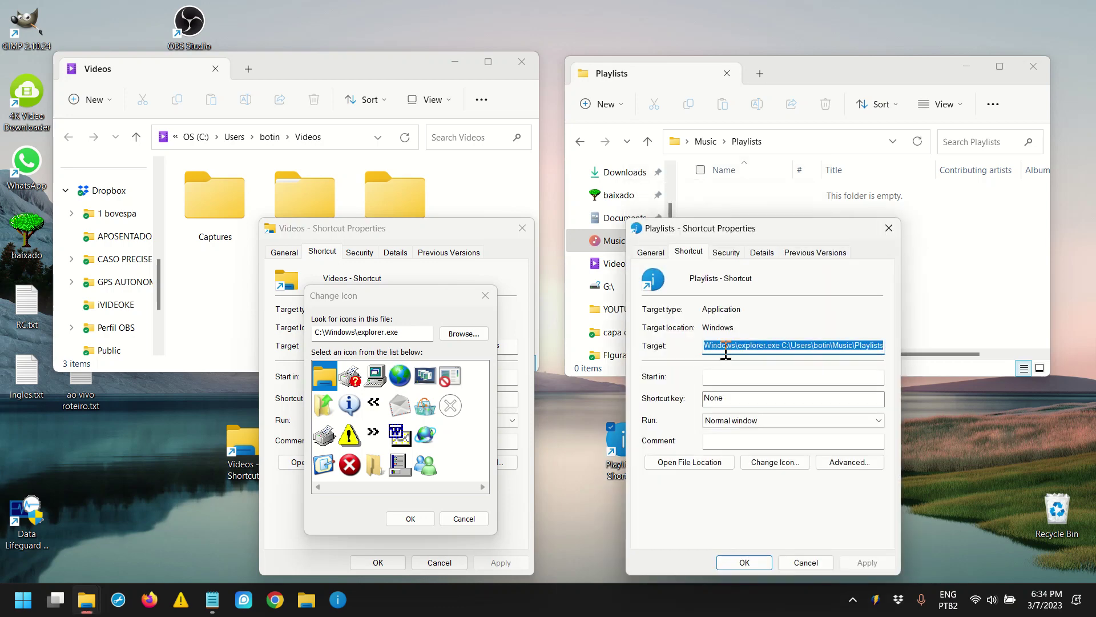
click(766, 466)
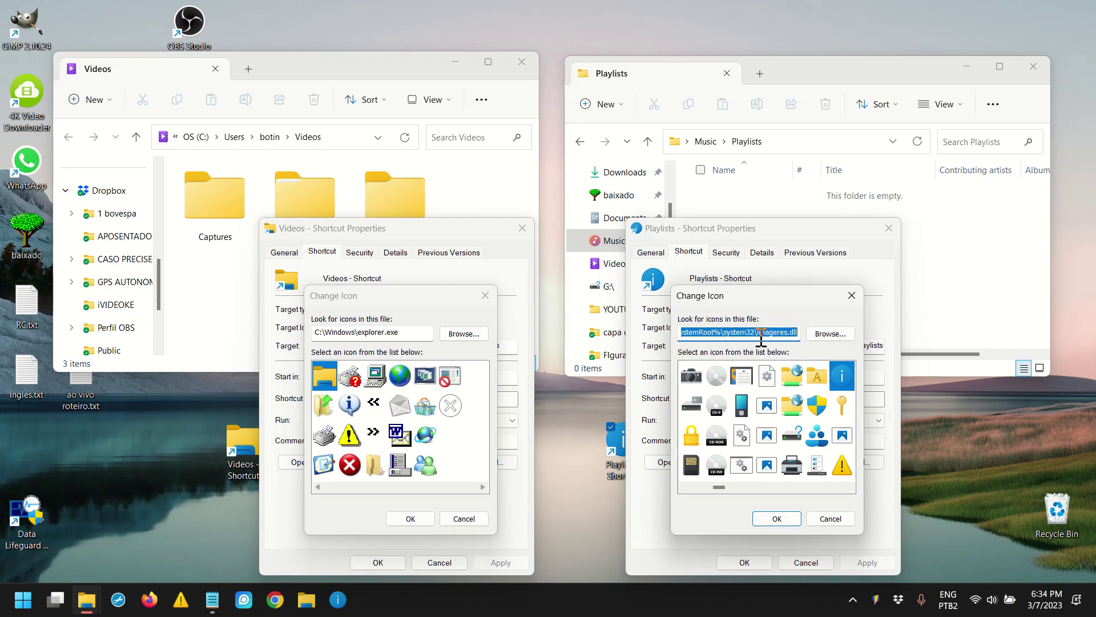
Try to load the Videos shortcut's icon list from "\imageres.dll", copied from the Playlists shortcut's icon path.
drag(756, 334, 827, 333)
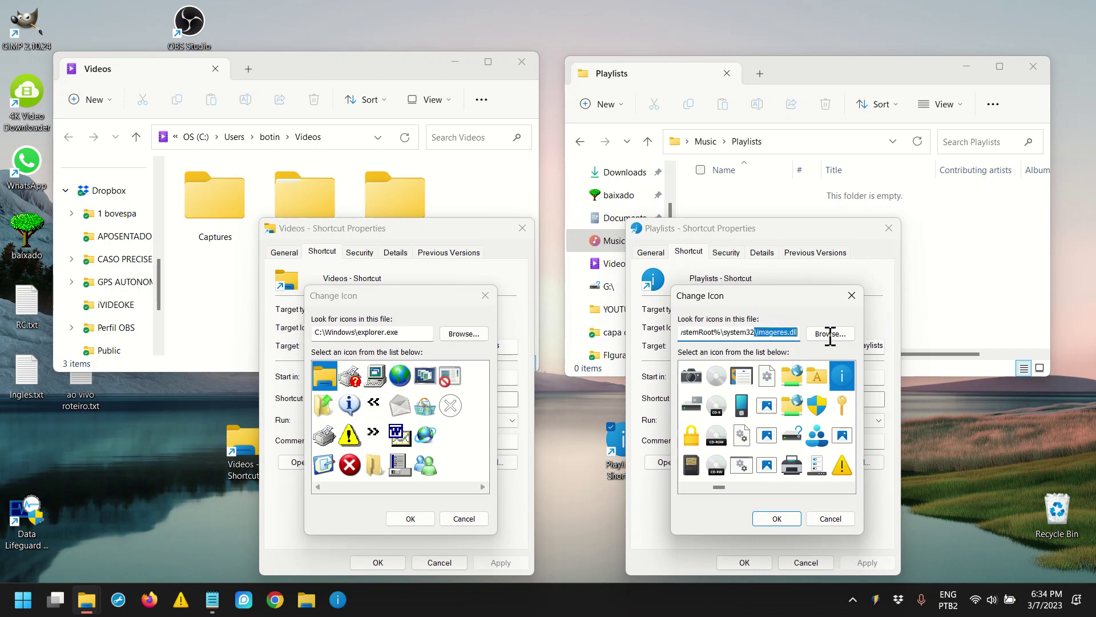
click(762, 335)
drag(757, 334, 822, 337)
key(ctrl+c)
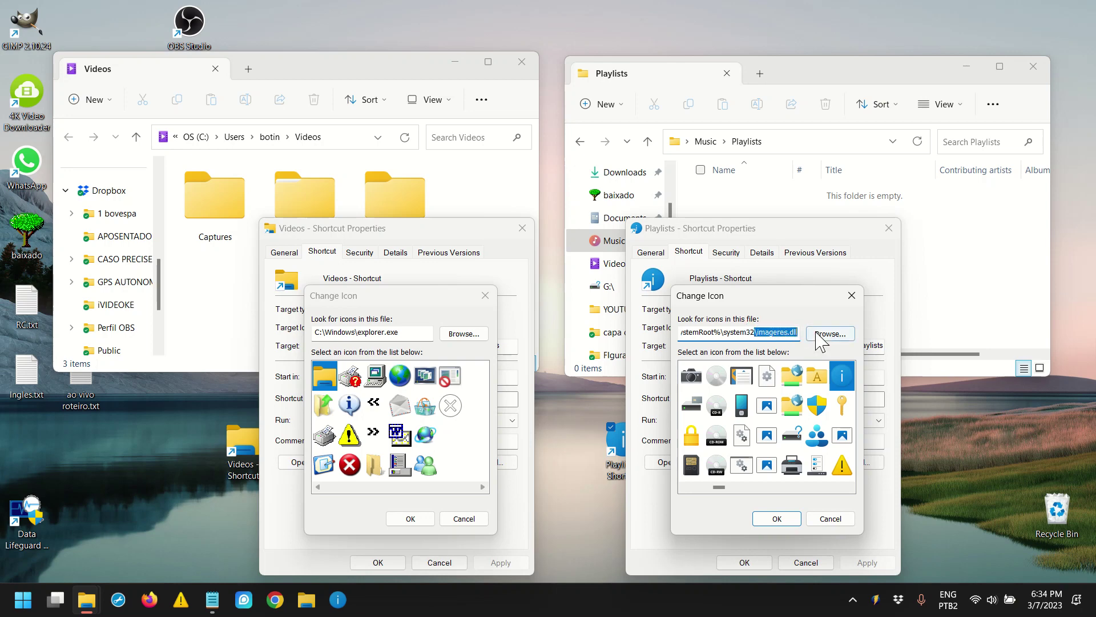
click(451, 348)
key(ctrl+v)
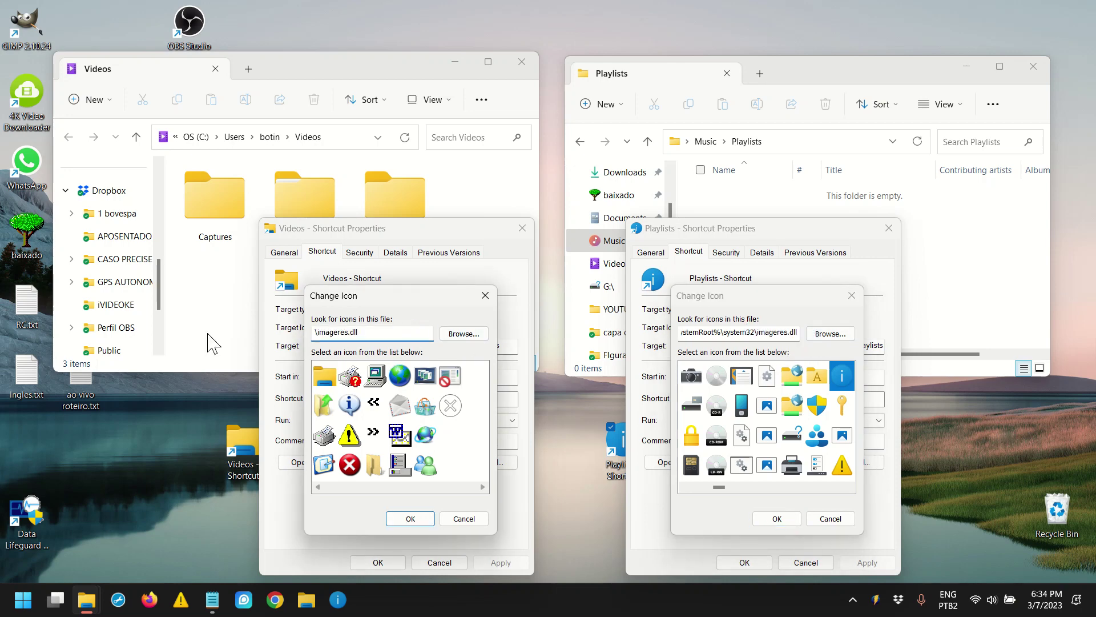
key(Return)
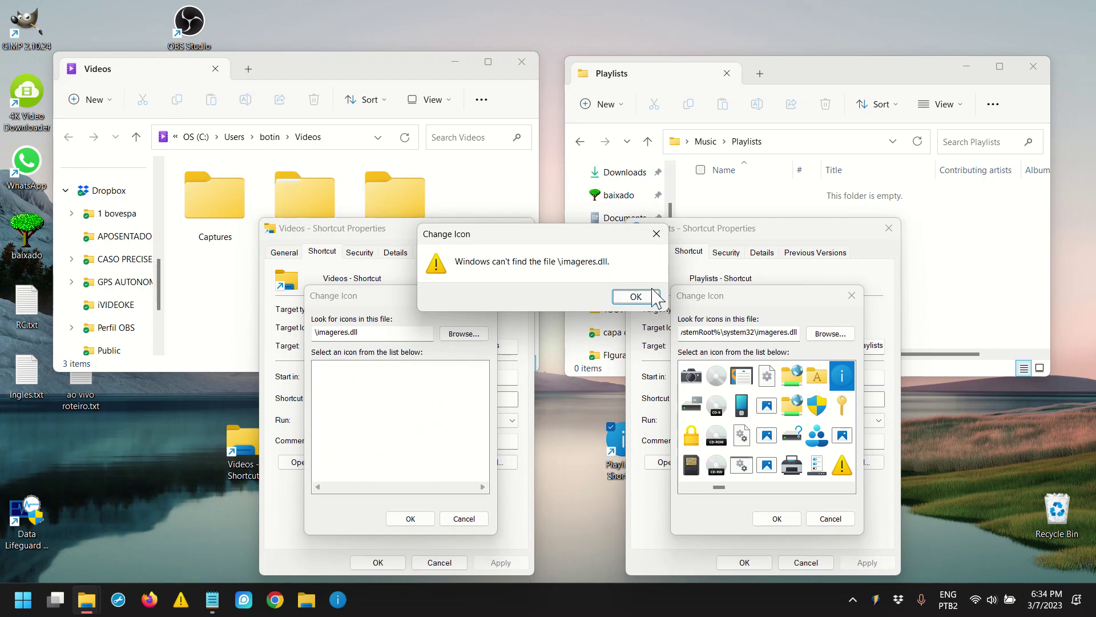
click(640, 296)
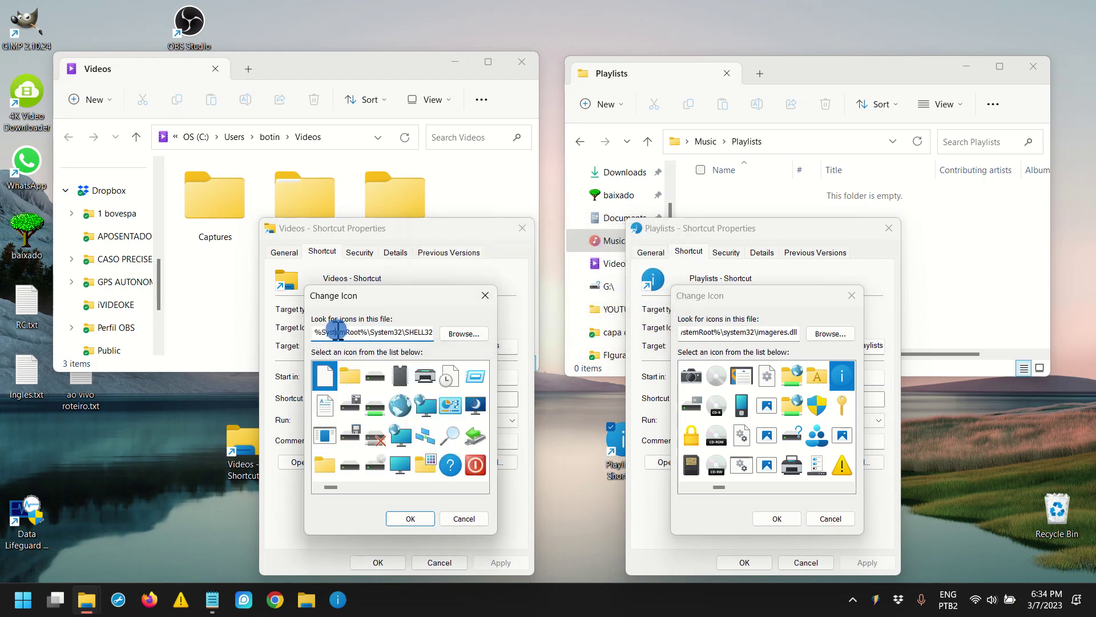
Browse the icons in imageres.dll for the Videos shortcut and close both shortcuts' properties without changing any icon.
drag(410, 331, 233, 331)
key(BackSpace)
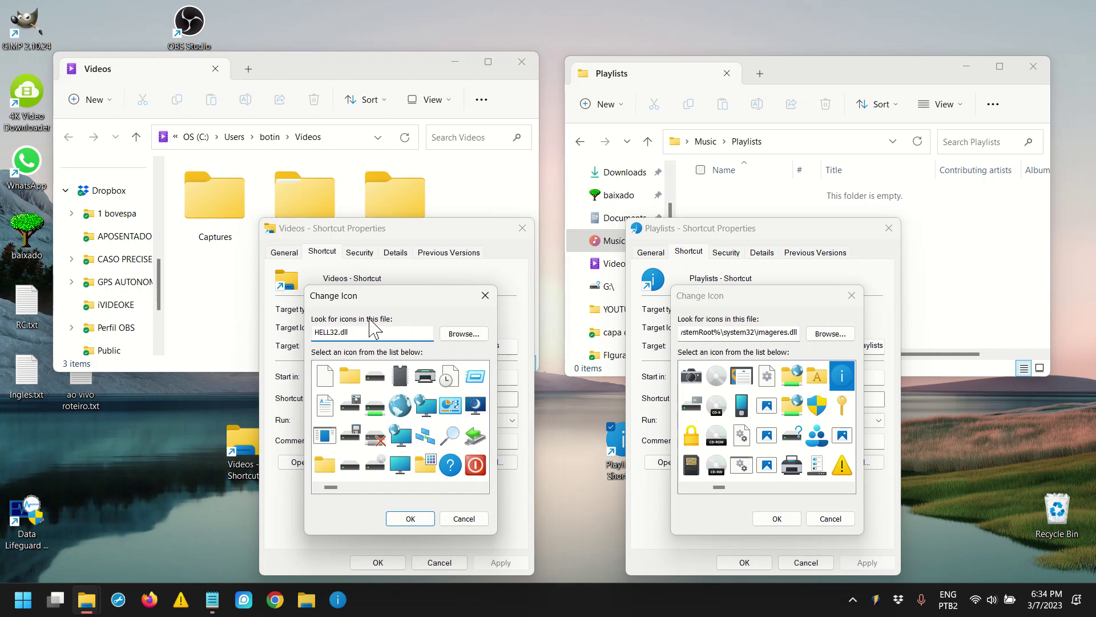
drag(371, 331, 254, 333)
key(BackSpace)
key(Return)
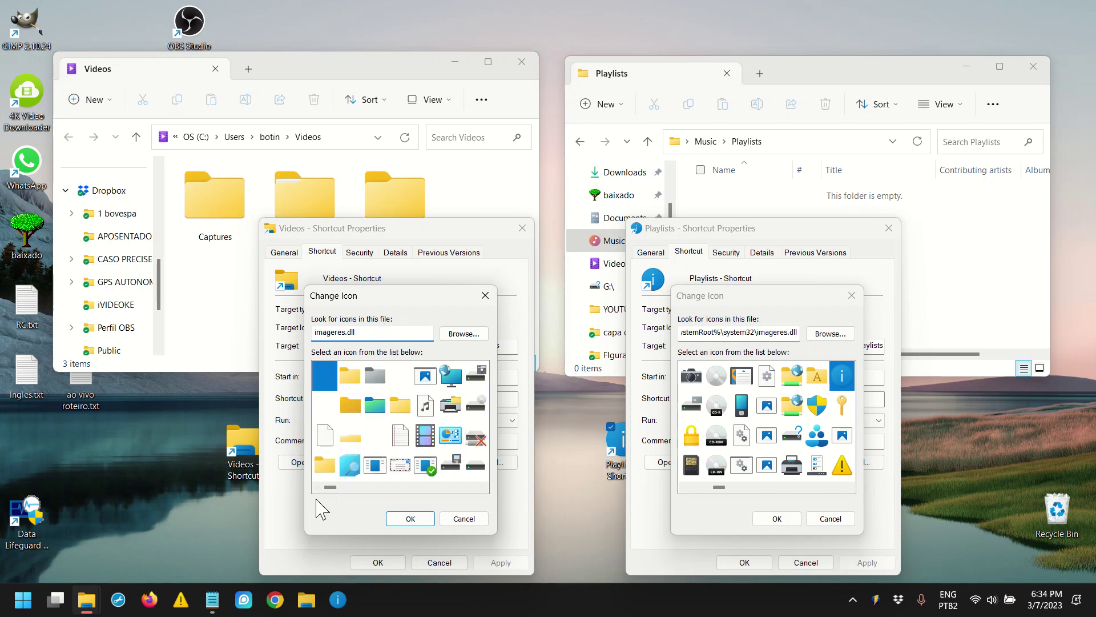
mouse_move(330, 487)
mouse_down()
mouse_move(470, 488)
mouse_move(335, 482)
mouse_up()
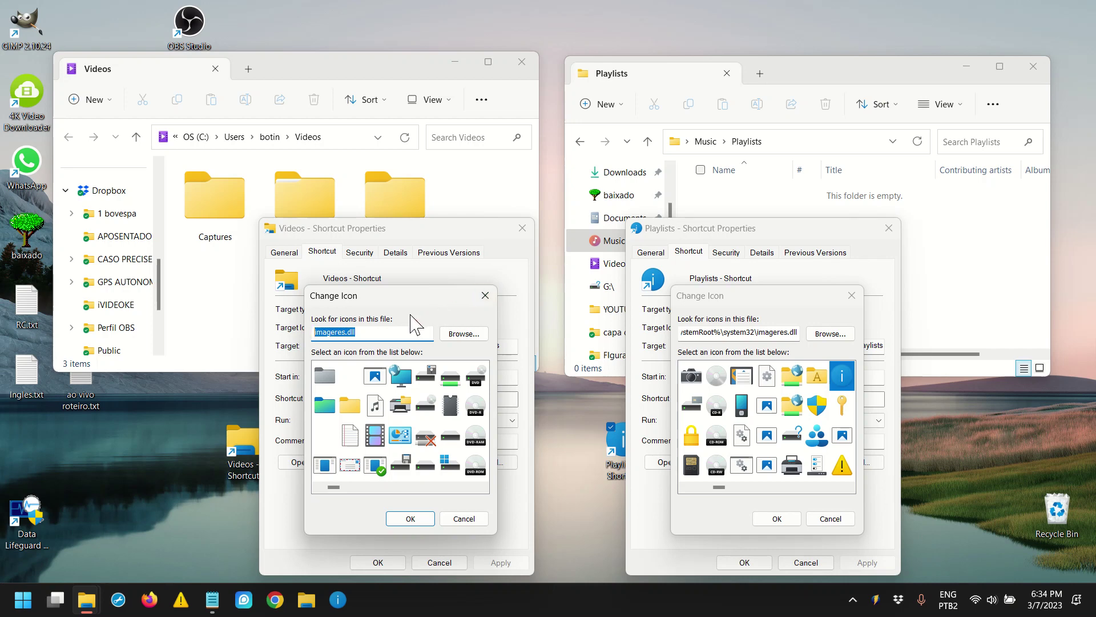
click(485, 296)
click(523, 228)
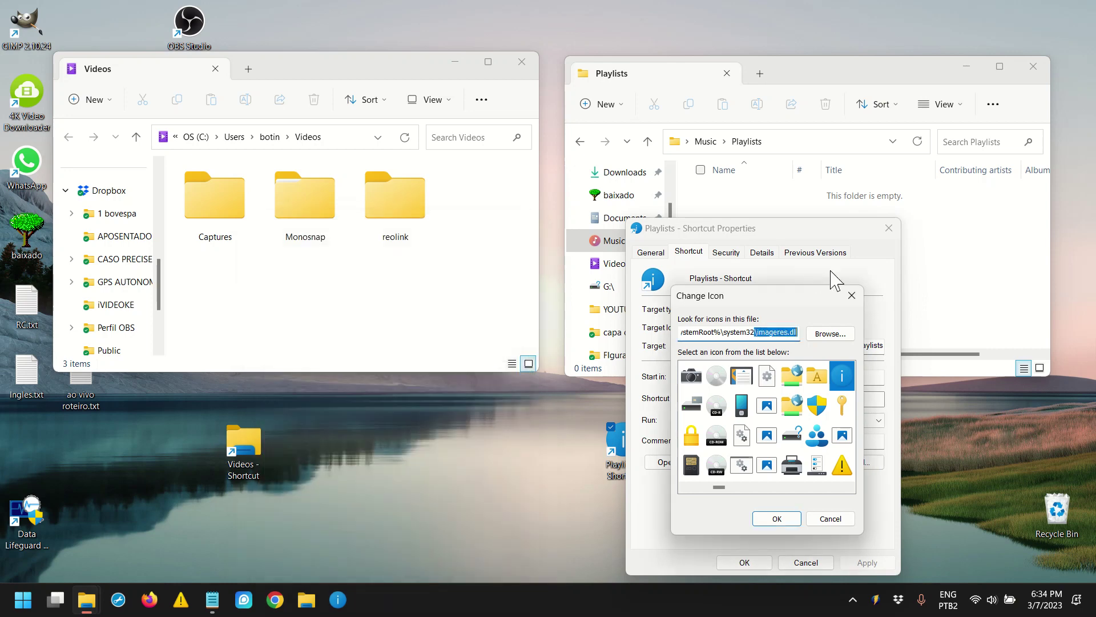
click(845, 307)
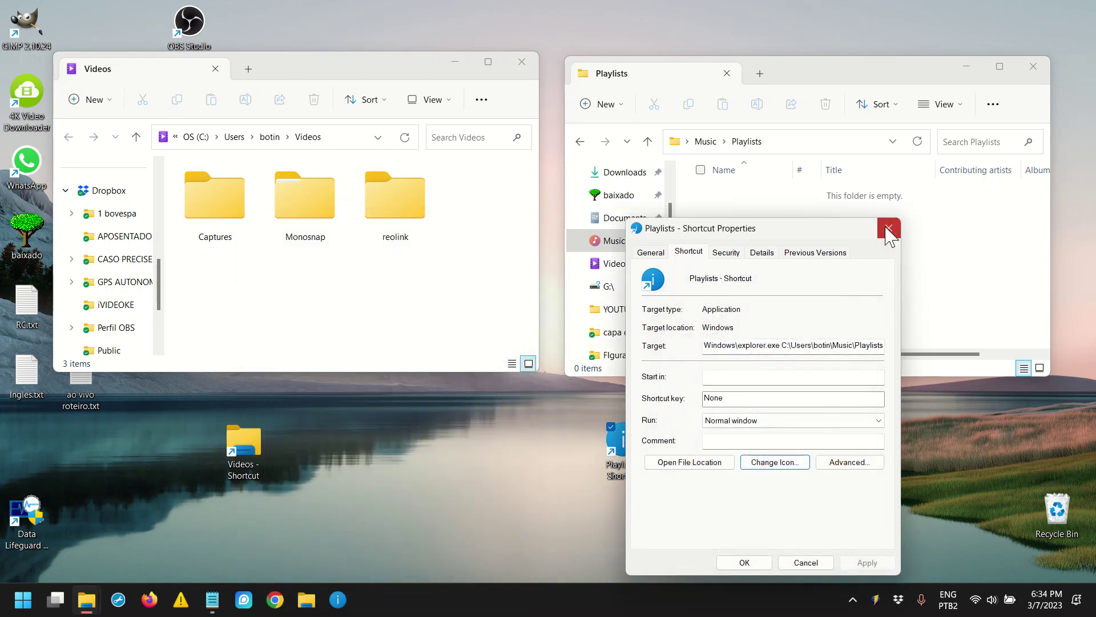
click(889, 228)
Create a desktop shortcut to the reolink folder inside Videos and change its icon to the film strip from imageres.dll.
double_click(383, 209)
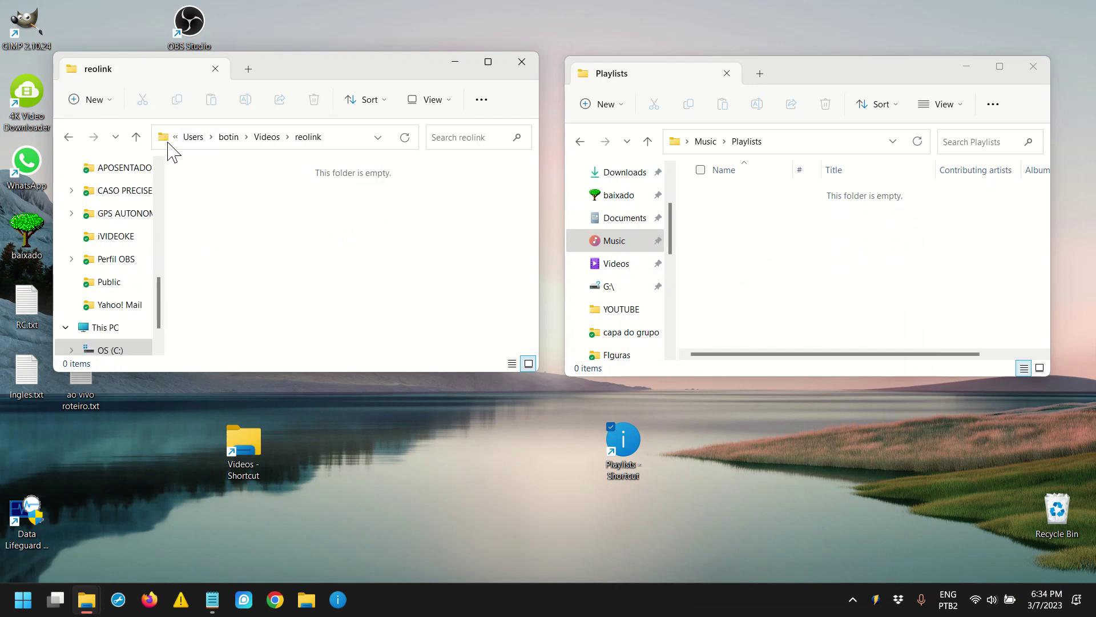
drag(164, 145, 369, 460)
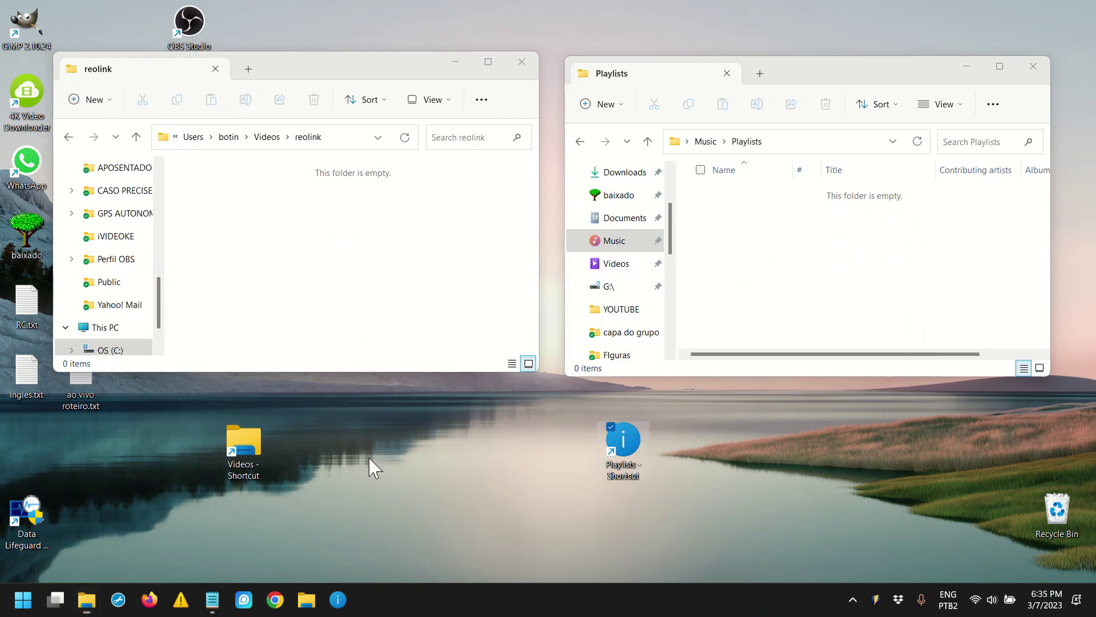
right_click(364, 447)
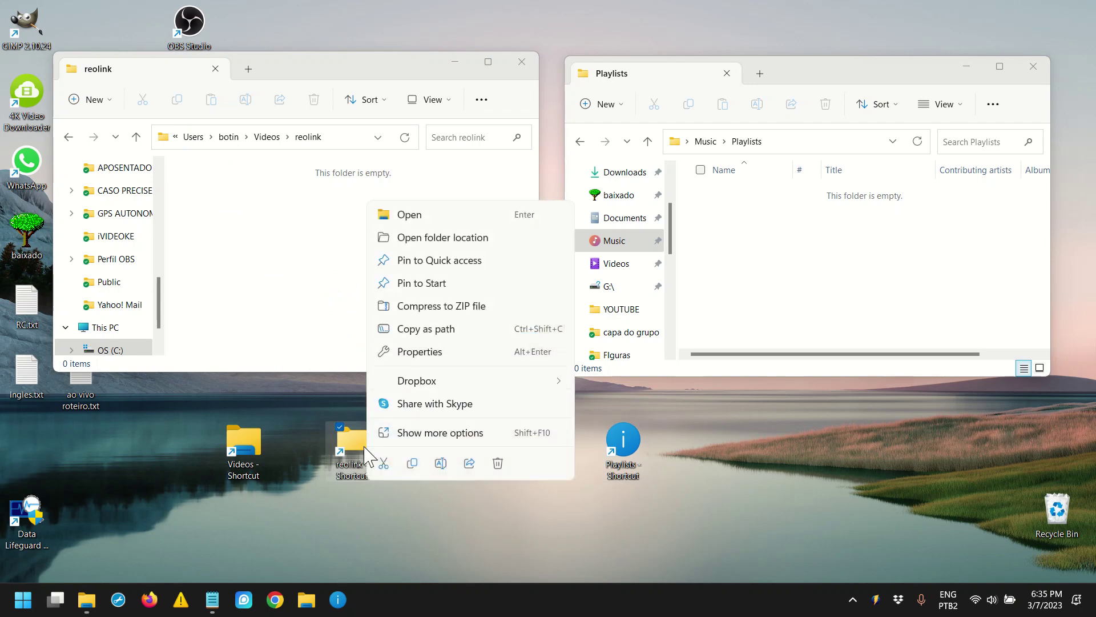
click(425, 353)
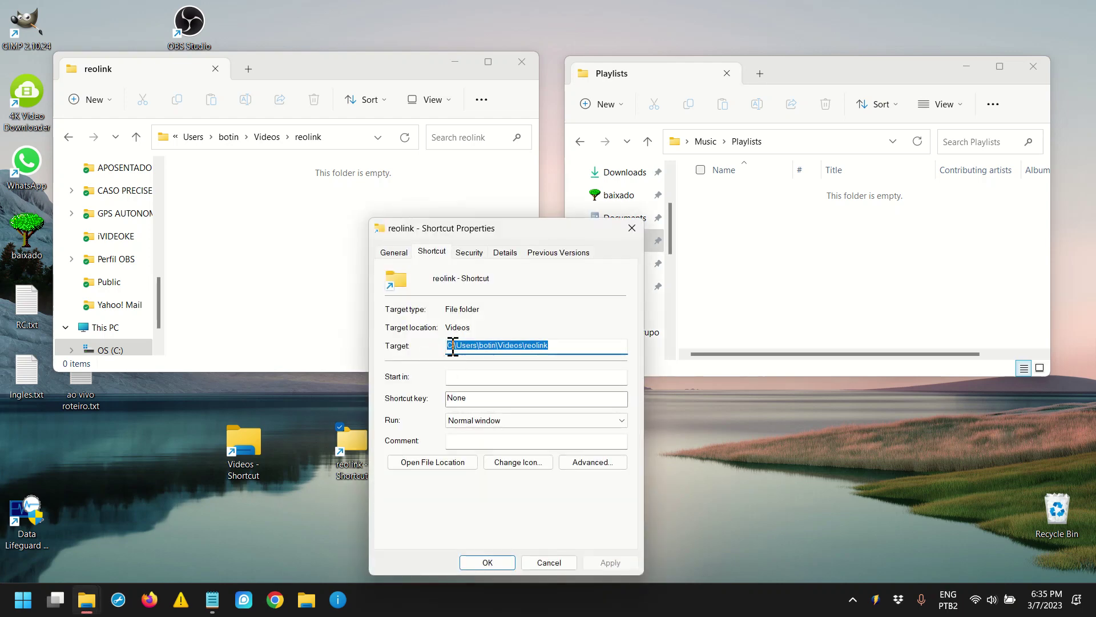
click(524, 462)
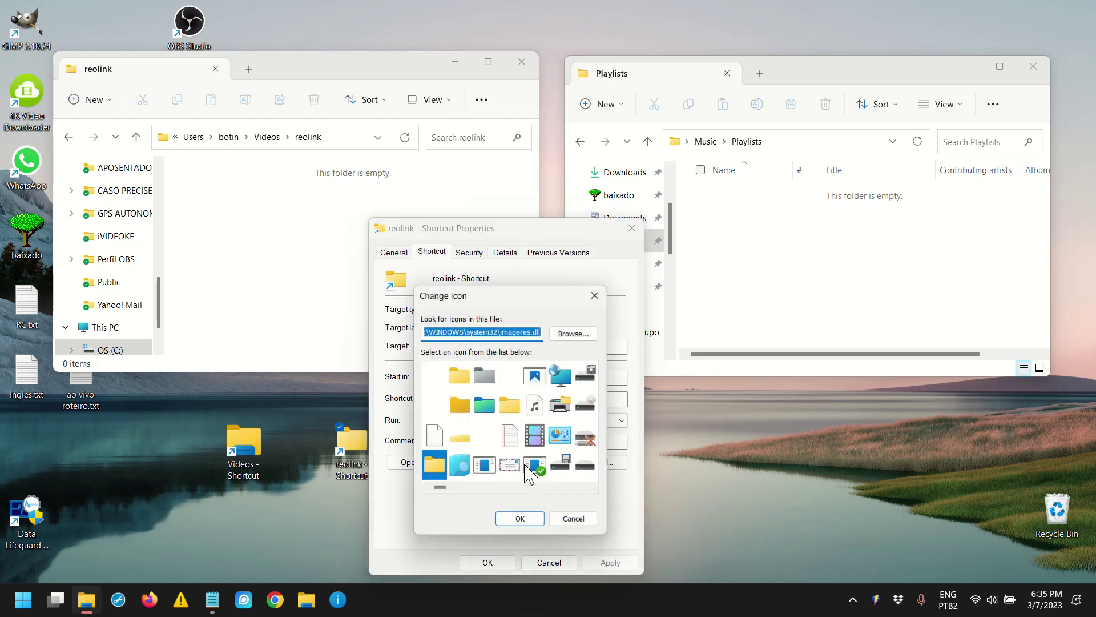
click(534, 438)
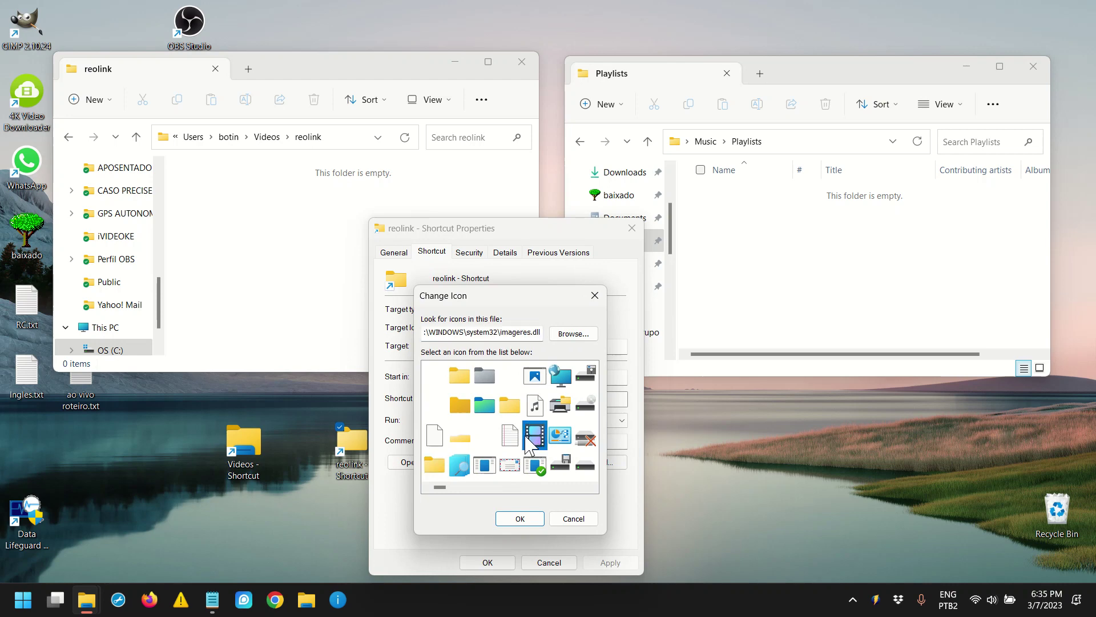
click(520, 517)
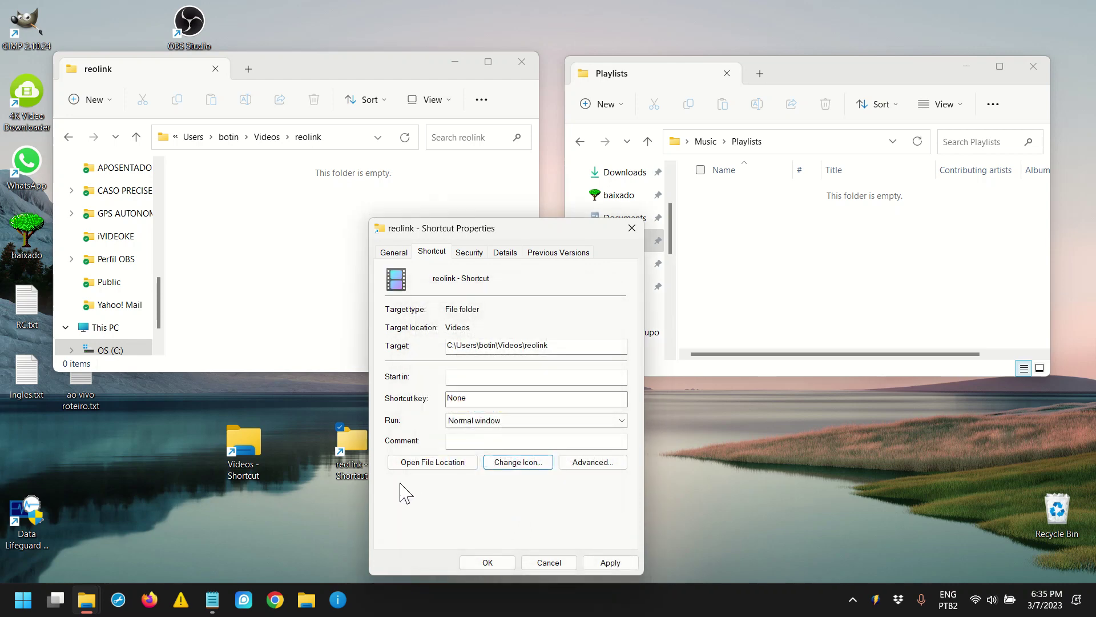
Add "explorer" and a space before the reolink shortcut's target path and save its properties.
click(450, 346)
text(explporer)
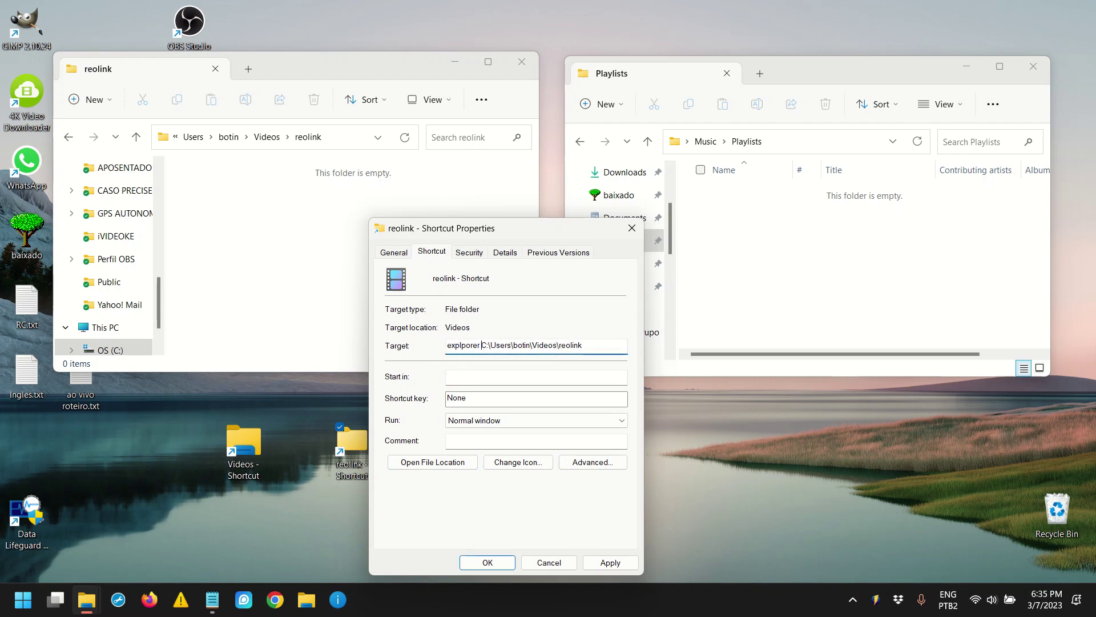
click(487, 563)
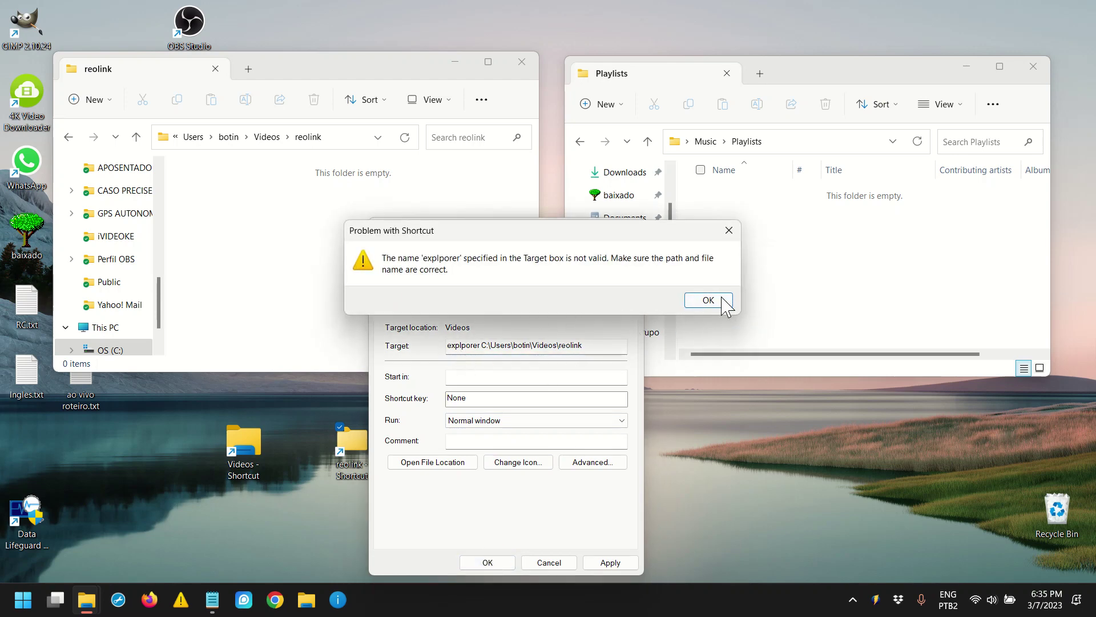
click(722, 300)
click(451, 344)
drag(451, 345, 482, 345)
key(BackSpace)
text(xplorer)
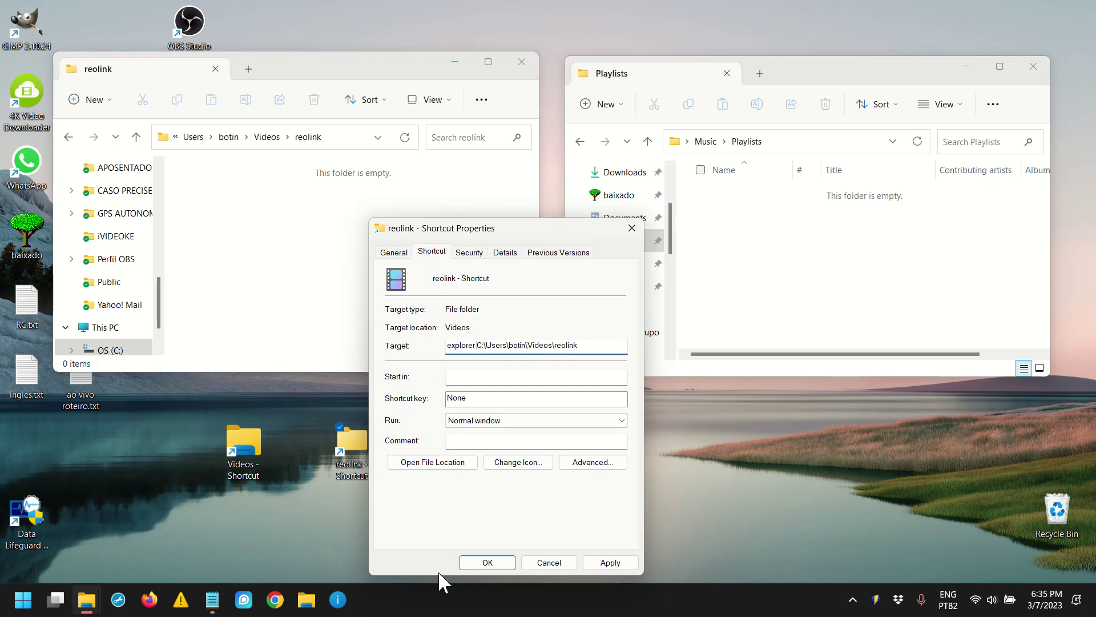
click(506, 567)
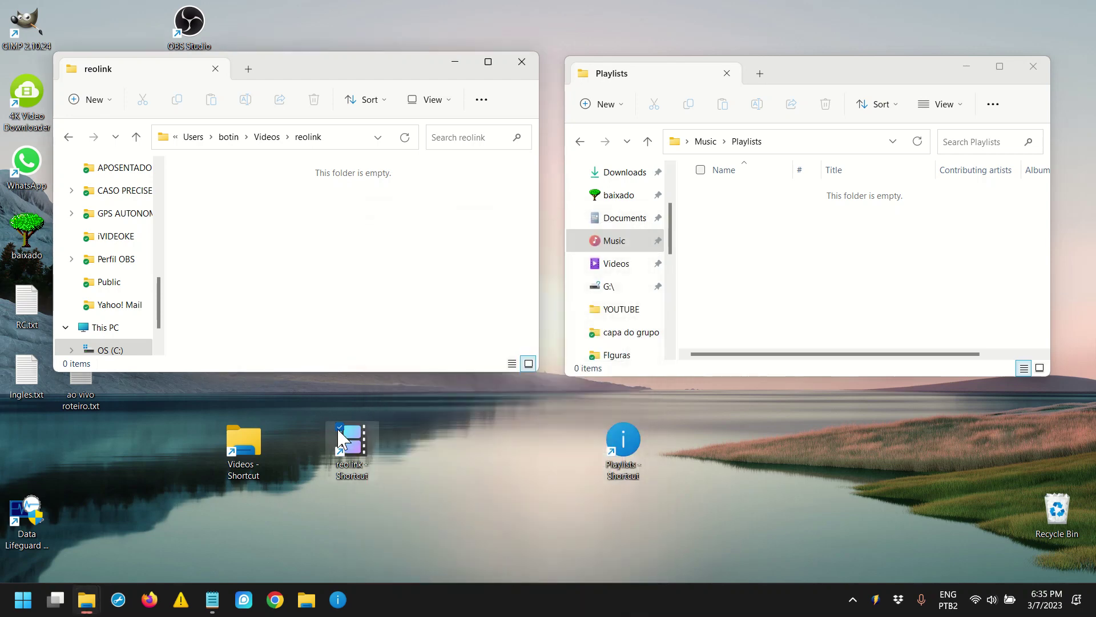
Pin the reolink shortcut to the taskbar, test it by opening the folder, and close the open folder windows.
drag(344, 438, 394, 606)
click(371, 605)
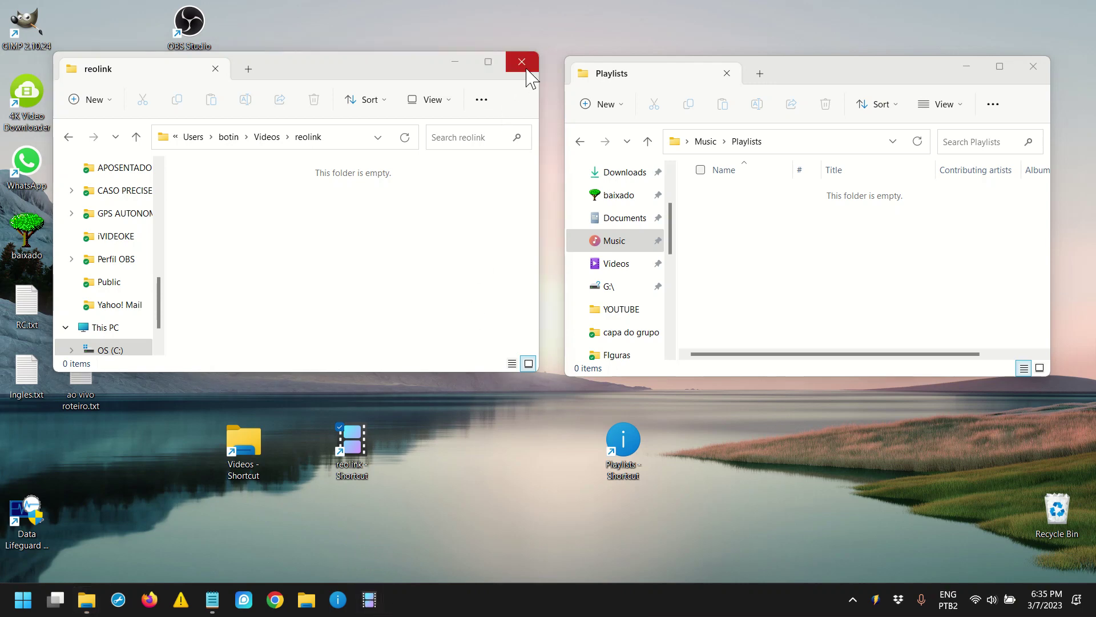
click(540, 87)
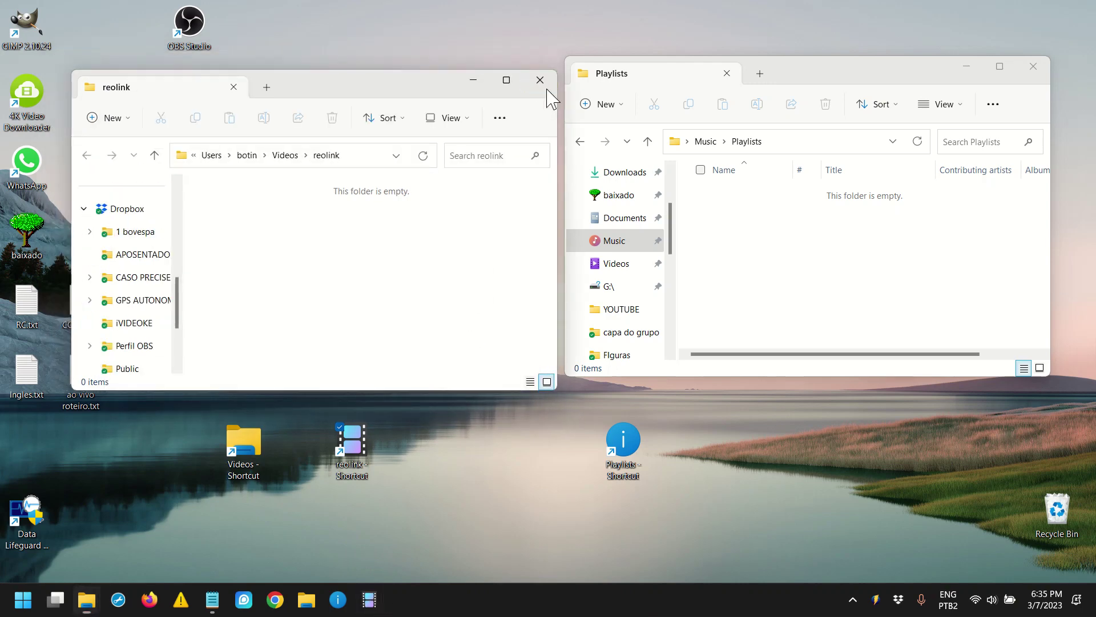
click(541, 81)
click(1034, 70)
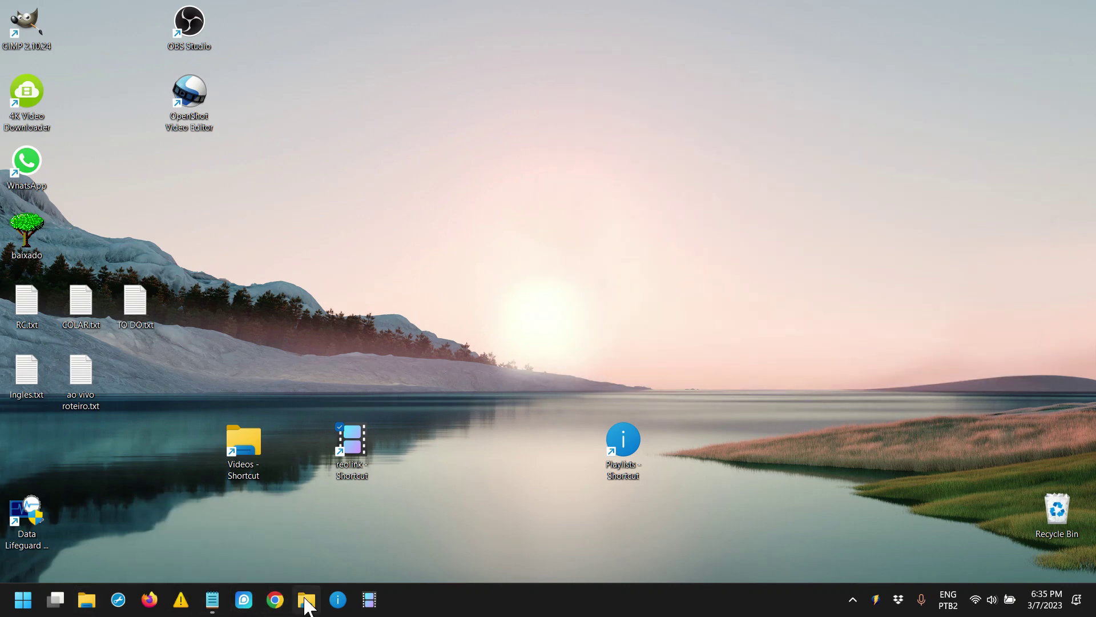
Test the pinned Videos, reolink and Playlists shortcuts by opening their folders and spreading the windows across the desktop.
click(338, 600)
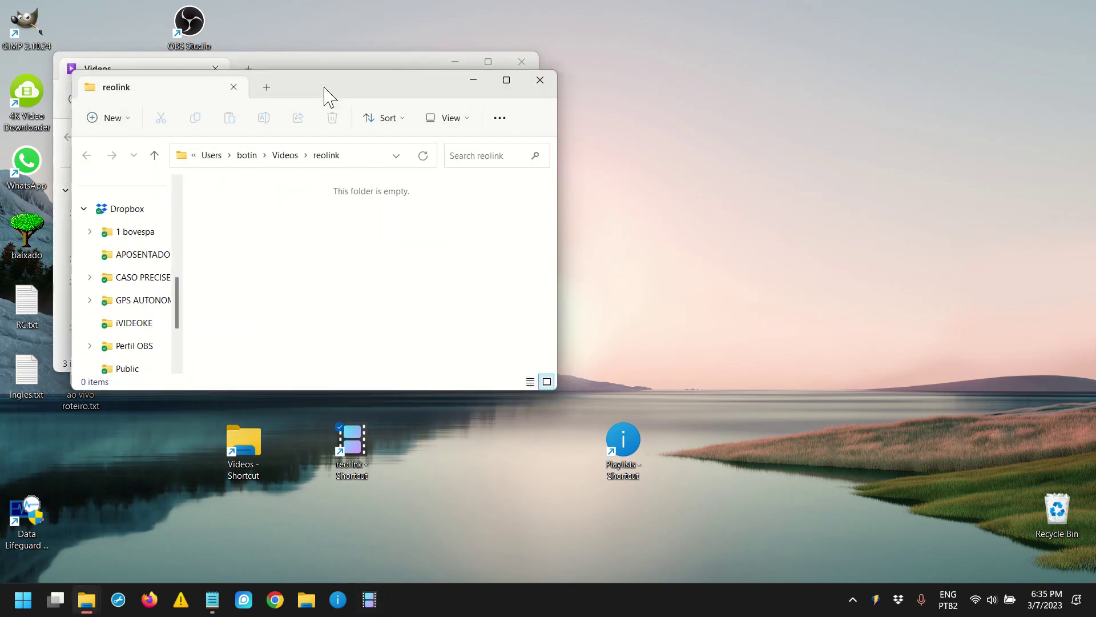
drag(363, 87, 737, 75)
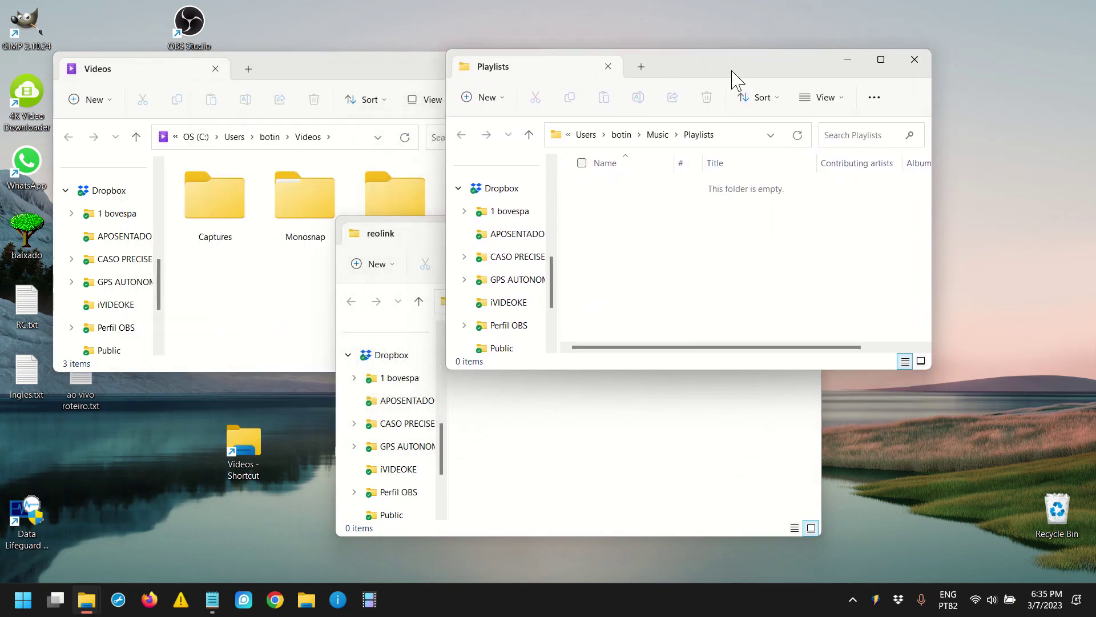